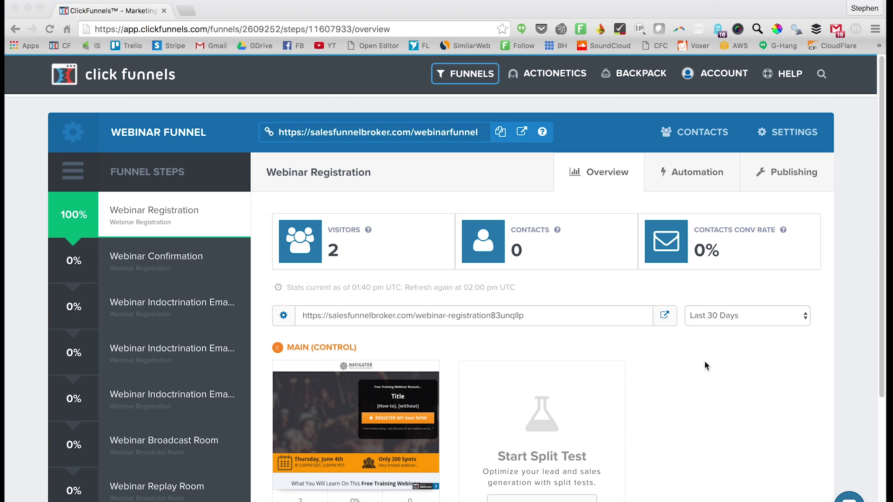
Open Webinar-Funnel-Sketch.png in Preview and position it over the funnel page
left_click(733, 440)
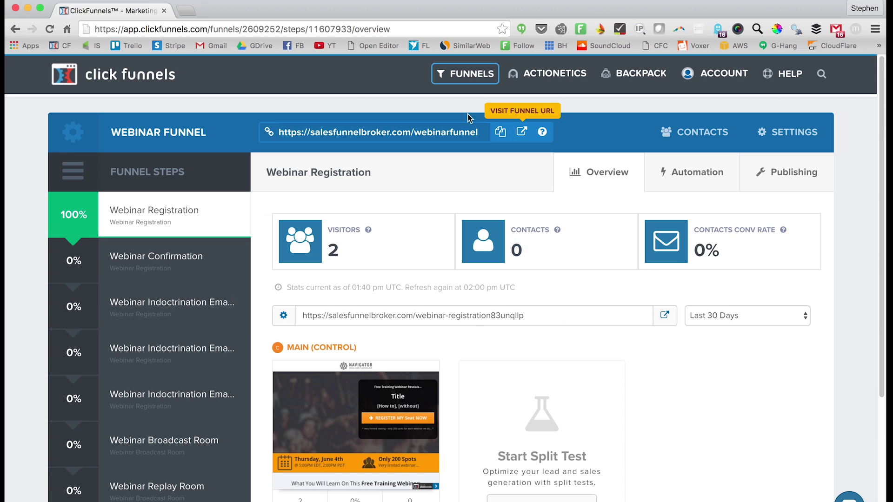
mouse_move(20, 47)
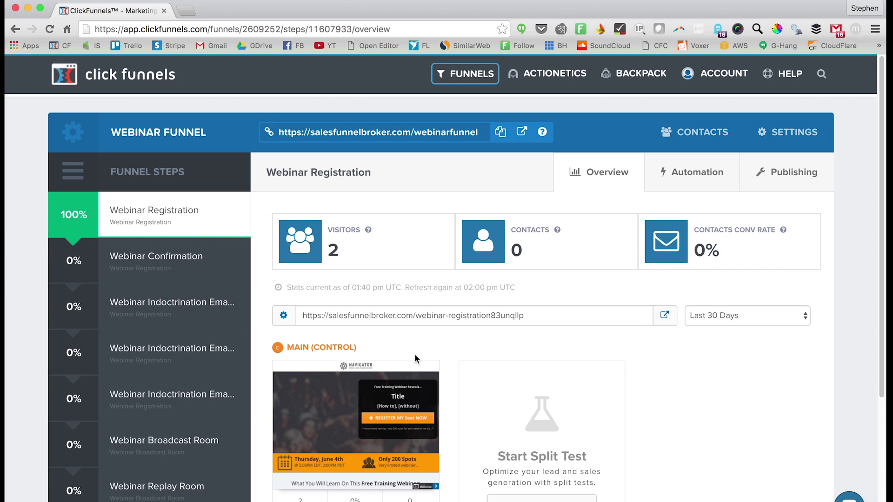
mouse_move(6, 126)
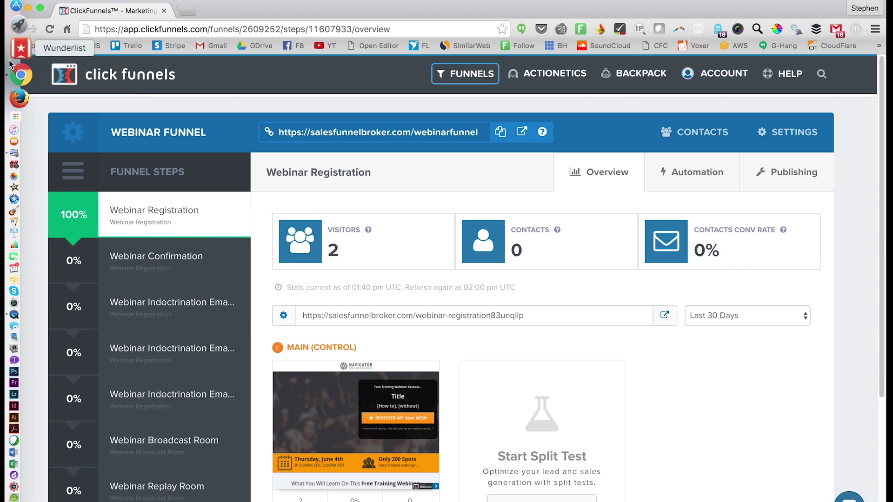
left_click(15, 126)
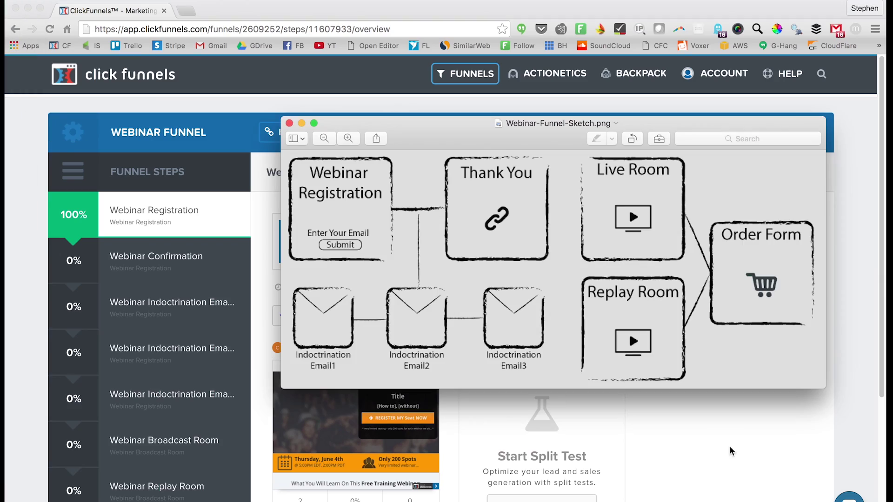
mouse_move(457, 146)
left_mouse_down()
mouse_move(504, 178)
mouse_move(484, 97)
left_mouse_up()
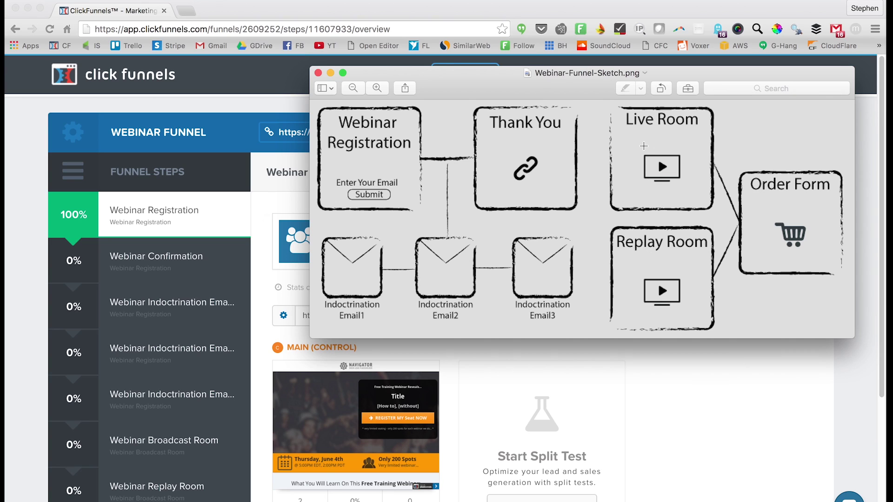
Mark the Live Room box and the Indoctrination Email boxes in the sketch
left_click_drag(593, 105, 718, 206)
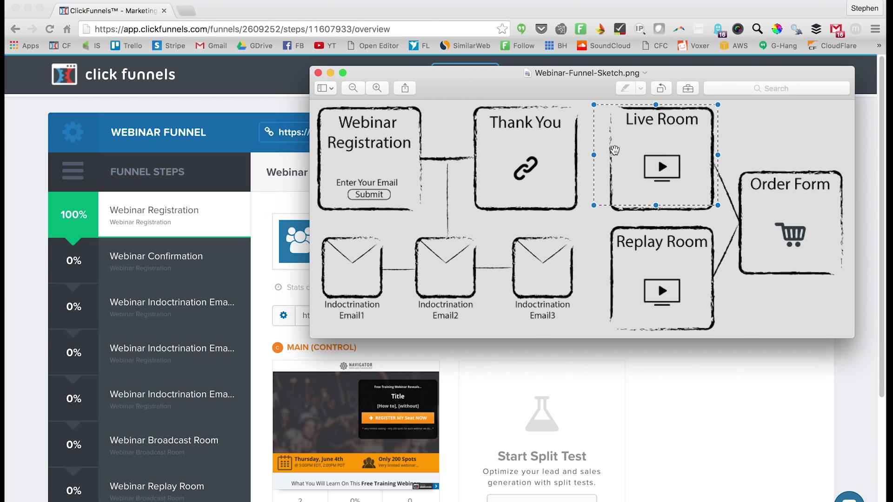
left_click_drag(635, 163, 628, 166)
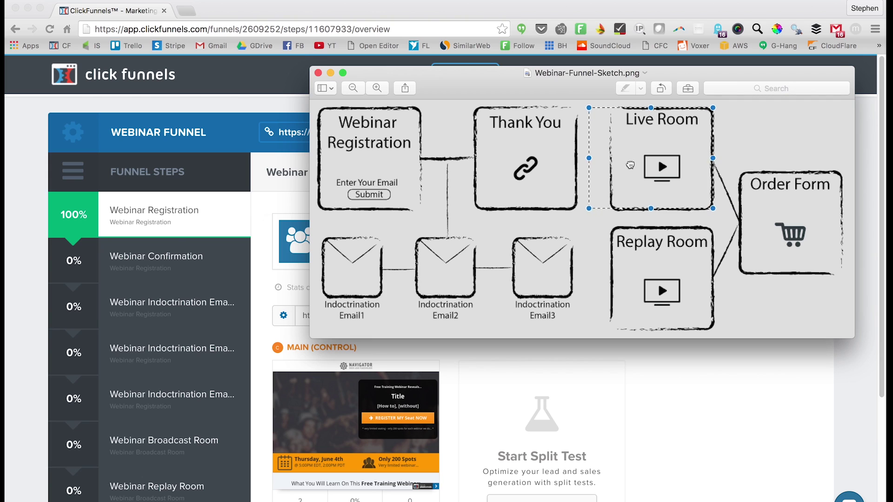
mouse_move(628, 166)
left_mouse_down()
mouse_move(649, 155)
mouse_move(645, 163)
left_mouse_up()
left_click(523, 334)
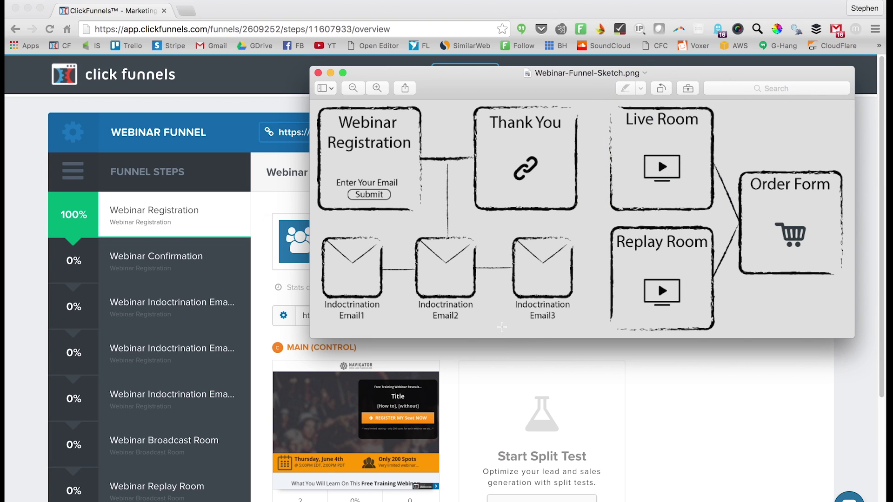
left_click_drag(313, 227, 590, 338)
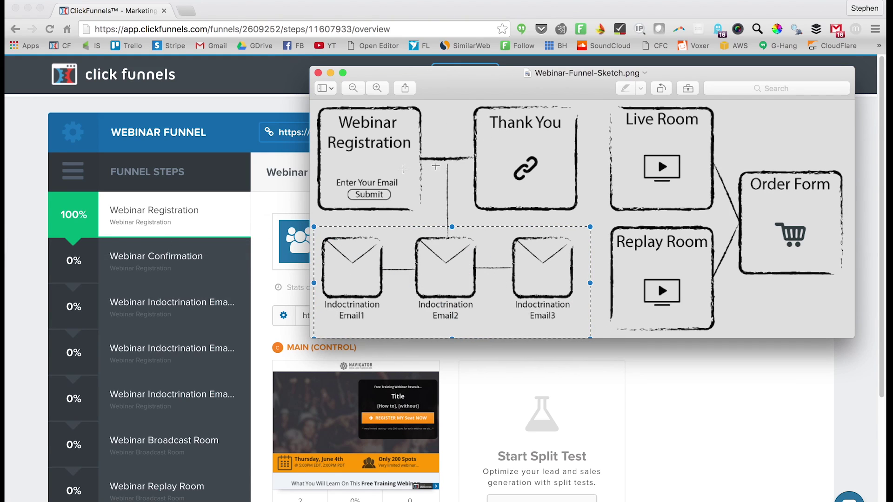
left_click(400, 175)
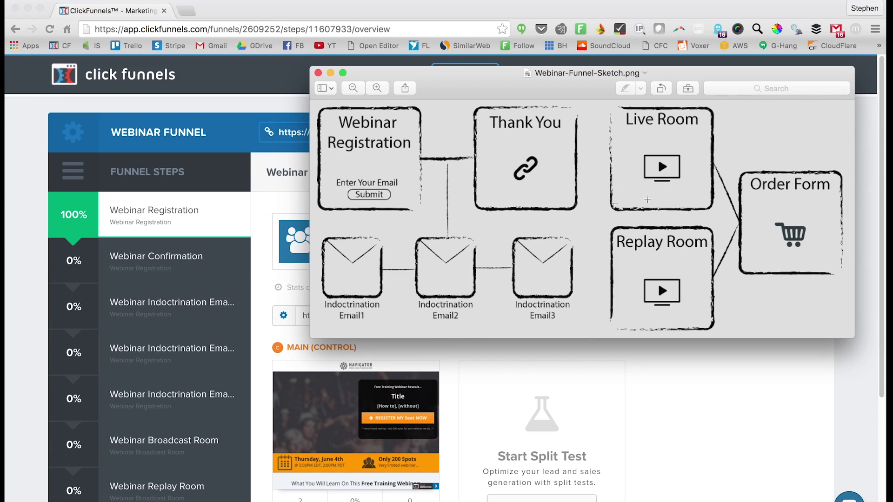
left_click_drag(595, 215, 699, 100)
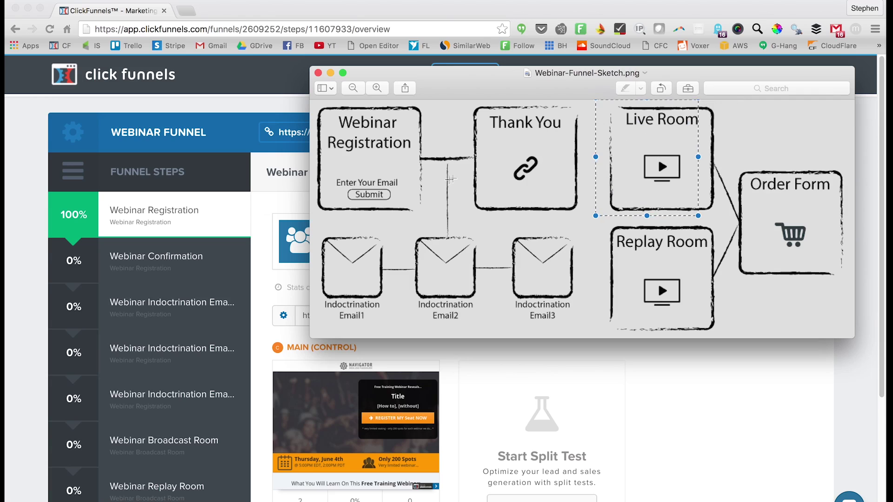
left_click(558, 161)
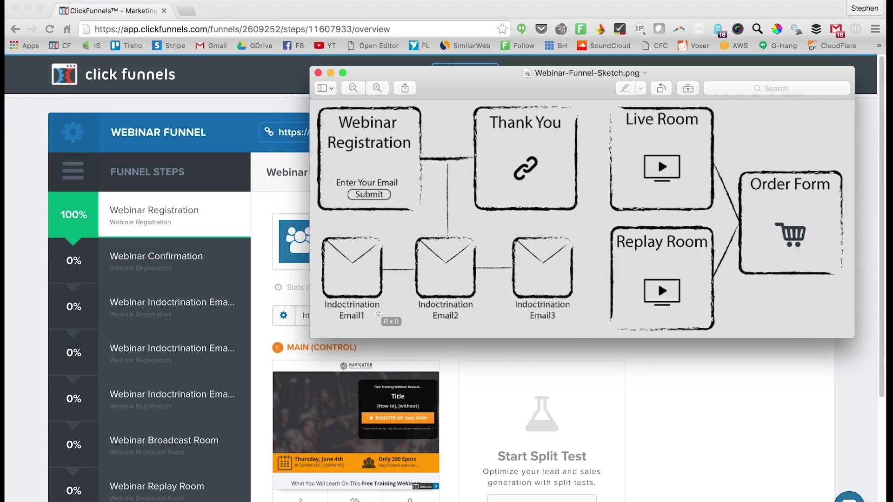
left_click_drag(321, 326, 386, 231)
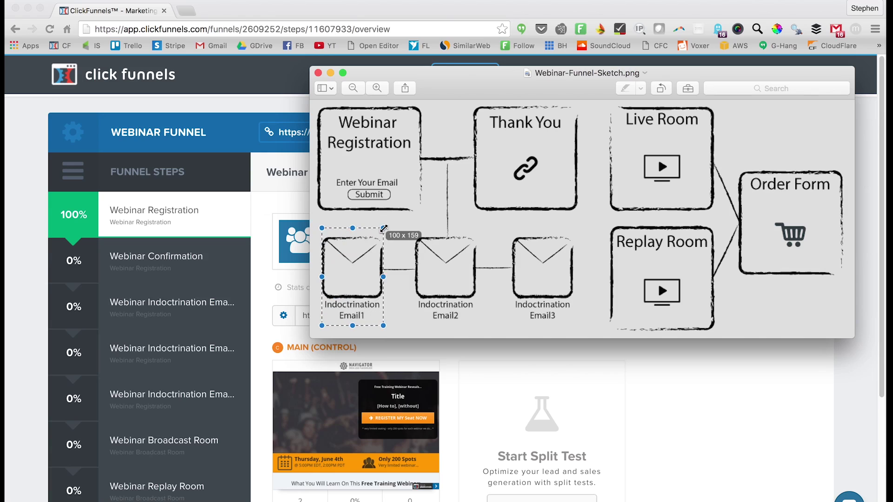
Mark Indoctrination Email boxes 1, 2 and 3 in the sketch
left_click(361, 290)
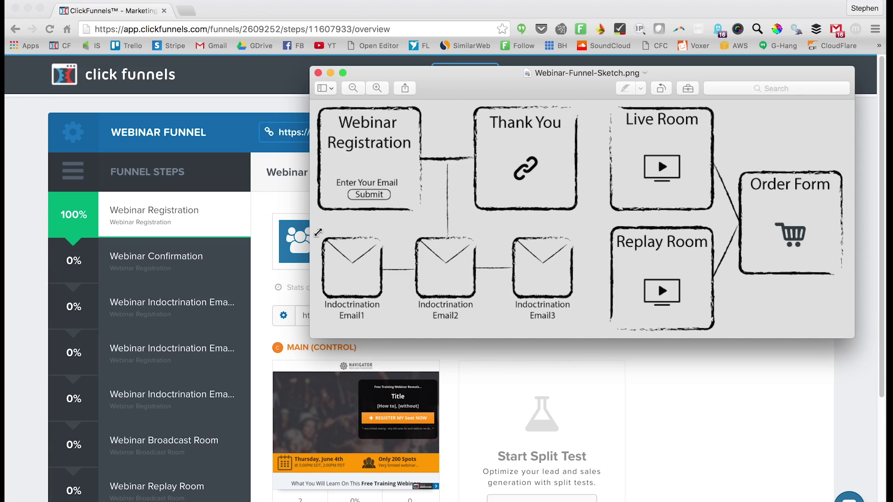
left_click_drag(317, 232, 391, 330)
left_click(412, 247)
left_click_drag(368, 279, 349, 220)
left_click_drag(459, 280, 448, 233)
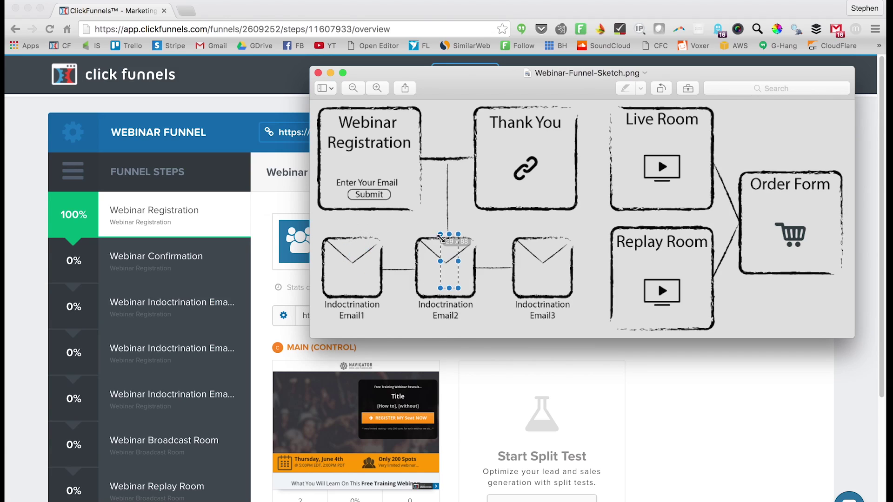
left_click_drag(550, 282, 550, 205)
left_click_drag(515, 244, 576, 292)
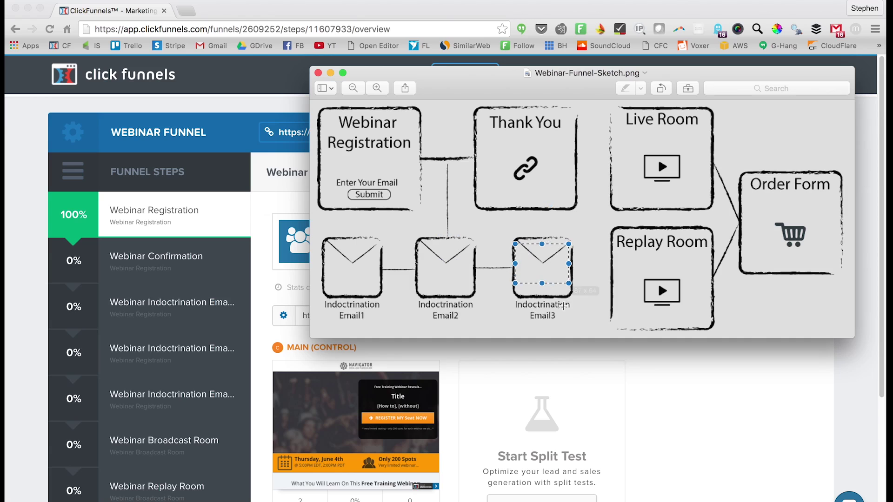
Mark the Live Room, Replay Room and Order Form boxes, then return to ClickFunnels
left_click_drag(602, 121, 695, 209)
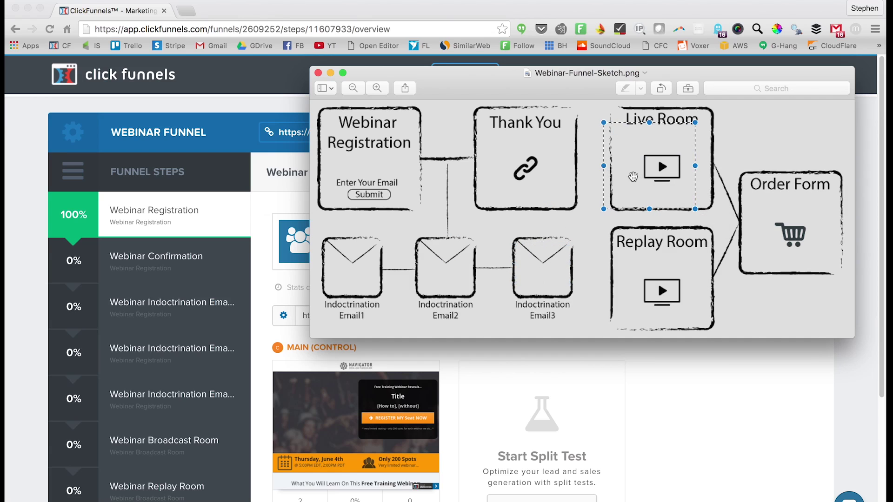
left_click_drag(634, 175, 625, 166)
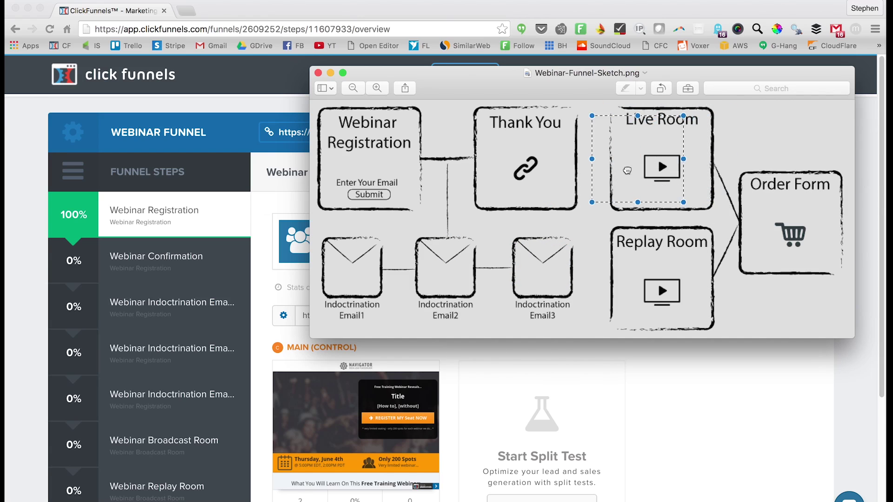
left_click_drag(609, 104, 712, 185)
left_click(419, 284)
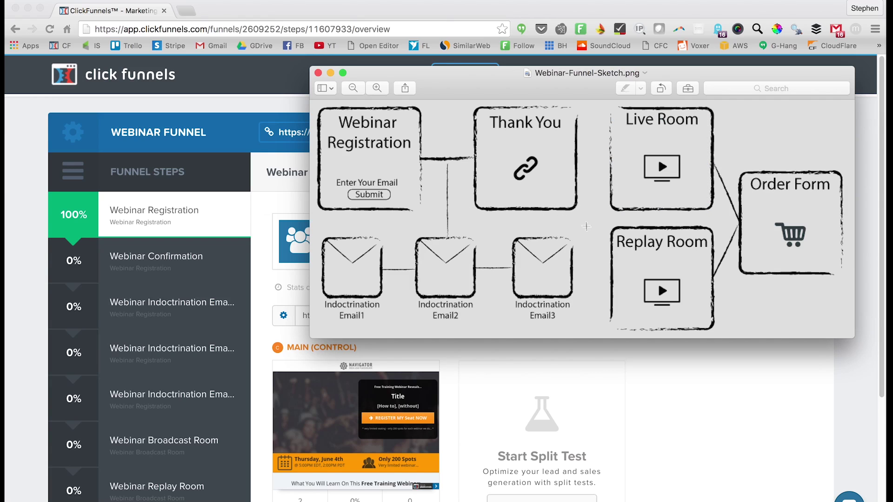
mouse_move(600, 218)
left_mouse_down()
mouse_move(713, 296)
mouse_move(726, 337)
left_mouse_up()
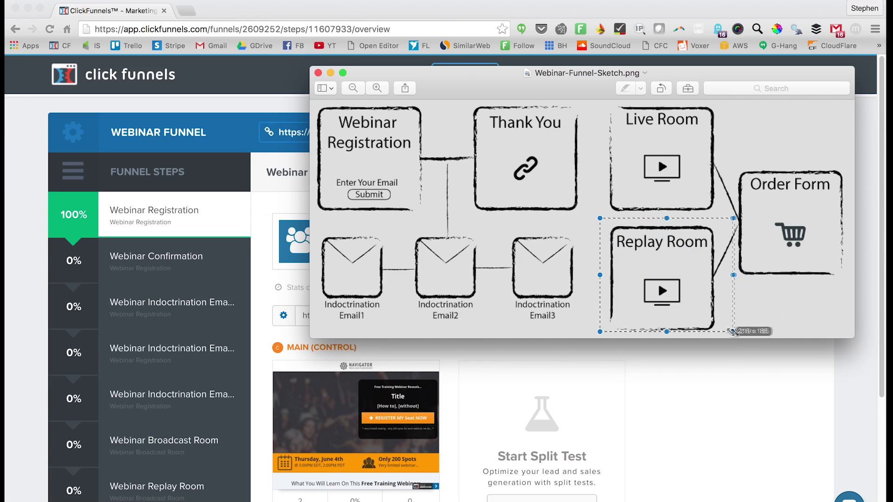
left_click_drag(663, 303, 657, 297)
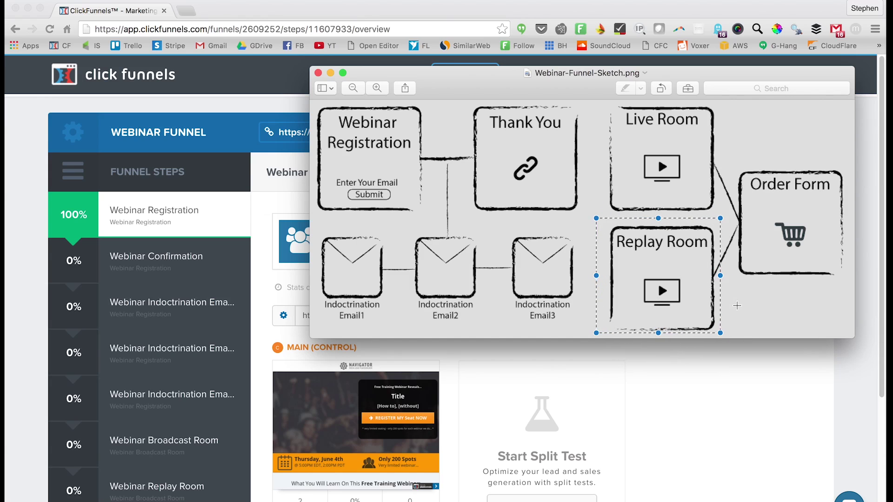
left_click(732, 307)
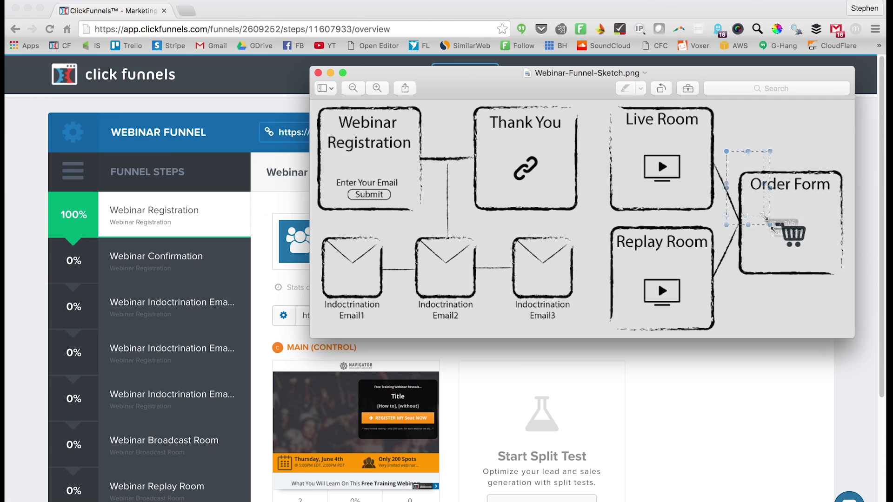
left_click_drag(726, 151, 777, 251)
left_click(392, 327)
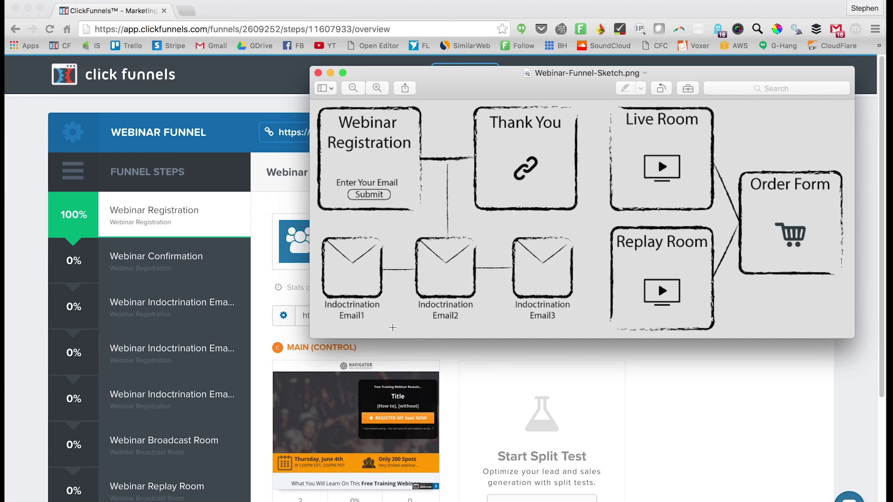
left_click(706, 406)
scroll(391, 346, "down", 2)
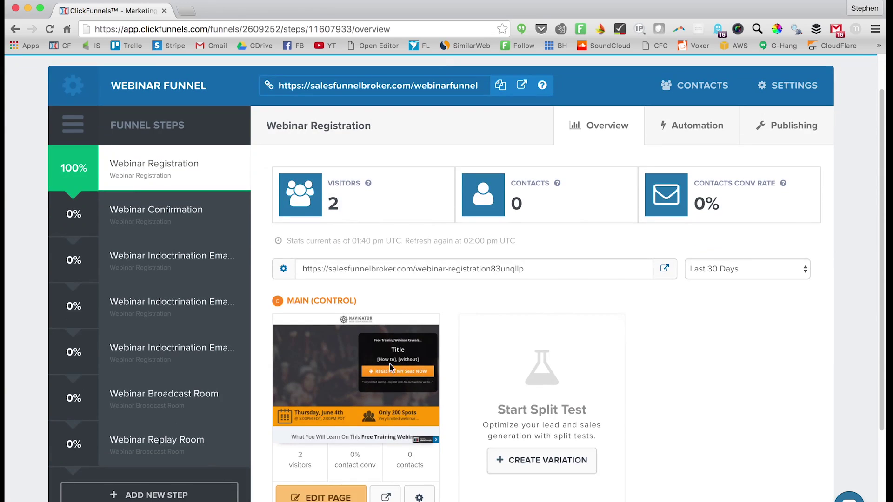
mouse_move(160, 217)
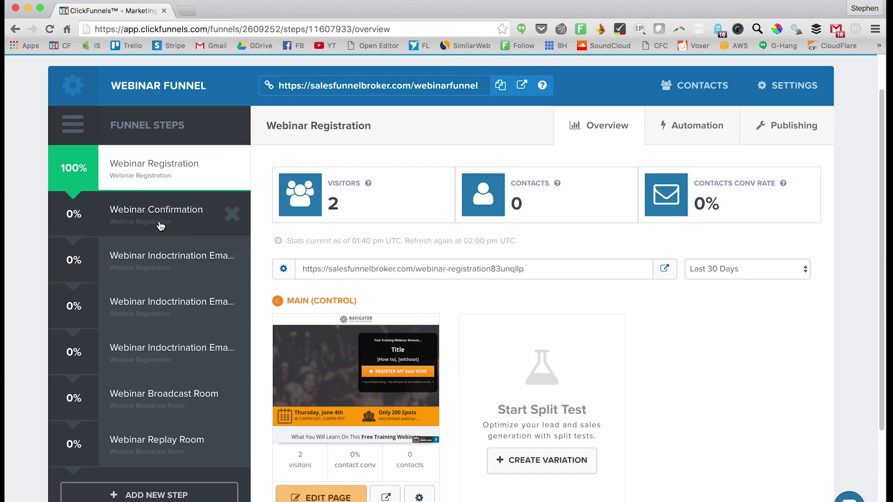
left_click(144, 218)
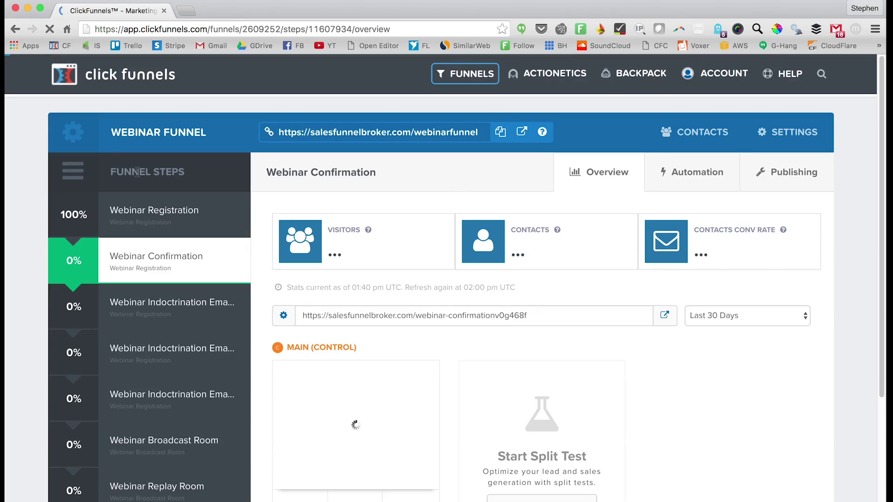
left_click(149, 214)
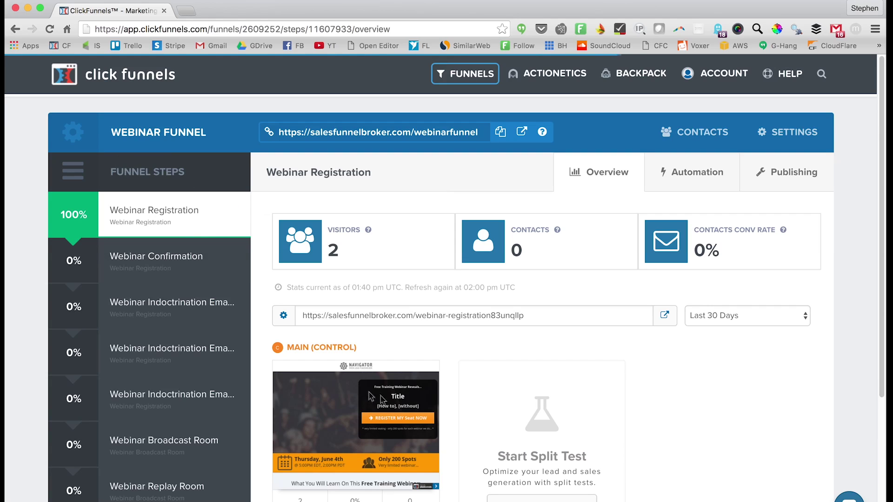
scroll(436, 388, "down", 1)
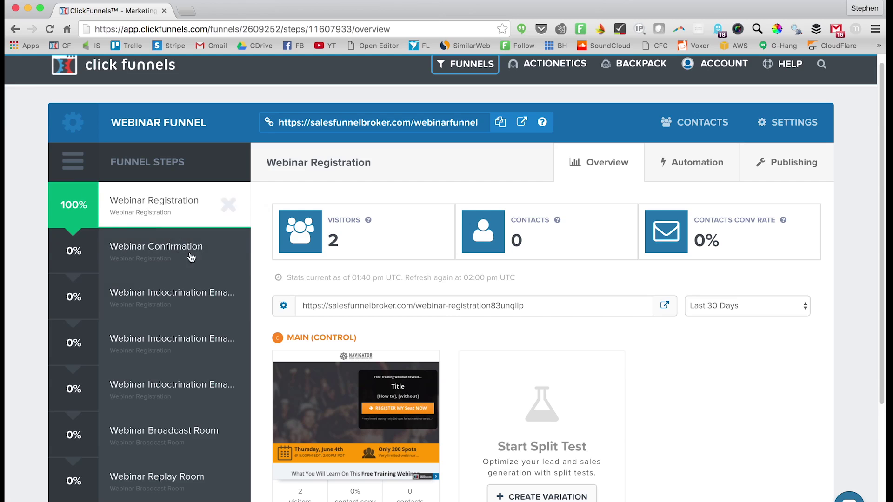
scroll(433, 417, "down", 2)
left_click(157, 237)
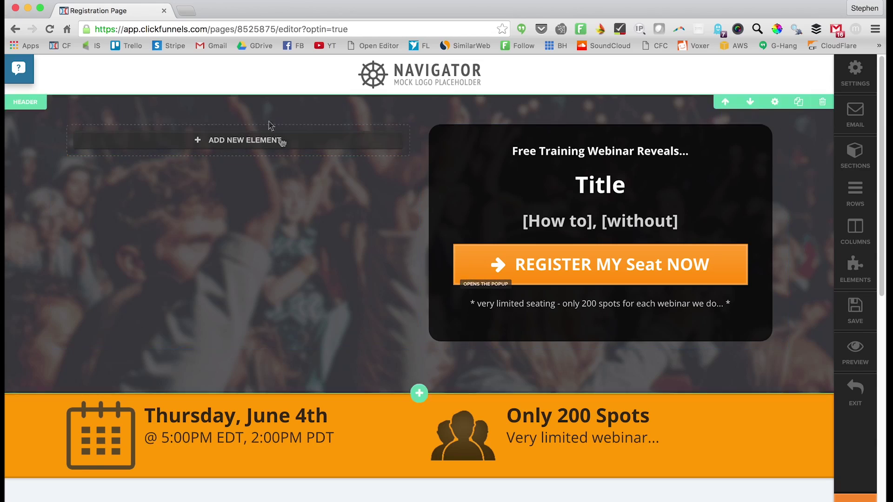
scroll(247, 272, "down", 5)
scroll(348, 393, "up", 5)
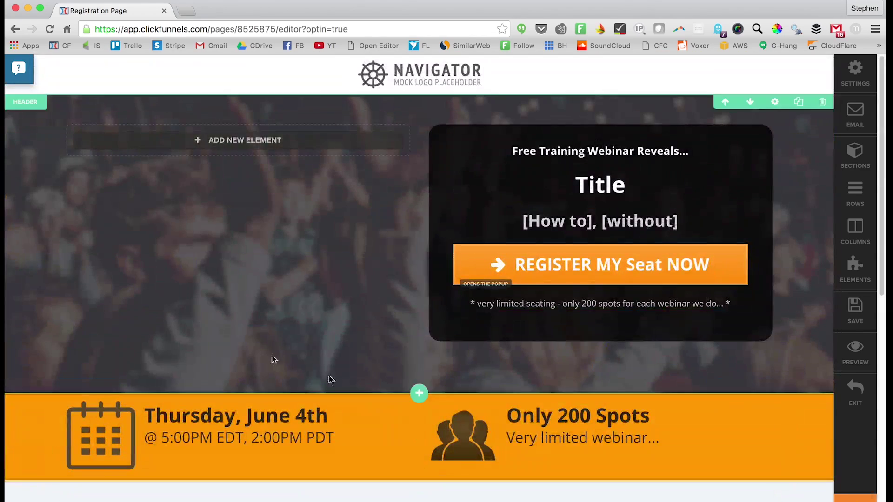
Add a video element to the registration page and bring up its settings
left_click(210, 143)
scroll(419, 286, "down", 3)
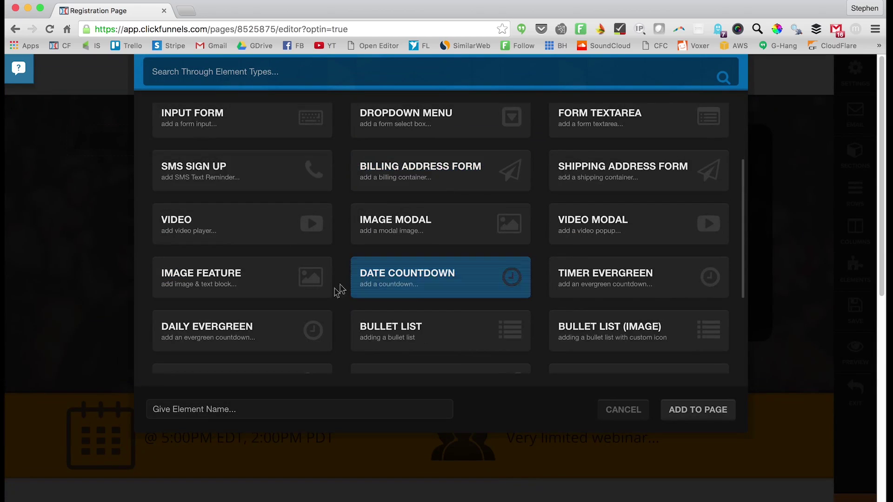
left_click(236, 250)
double_click(233, 245)
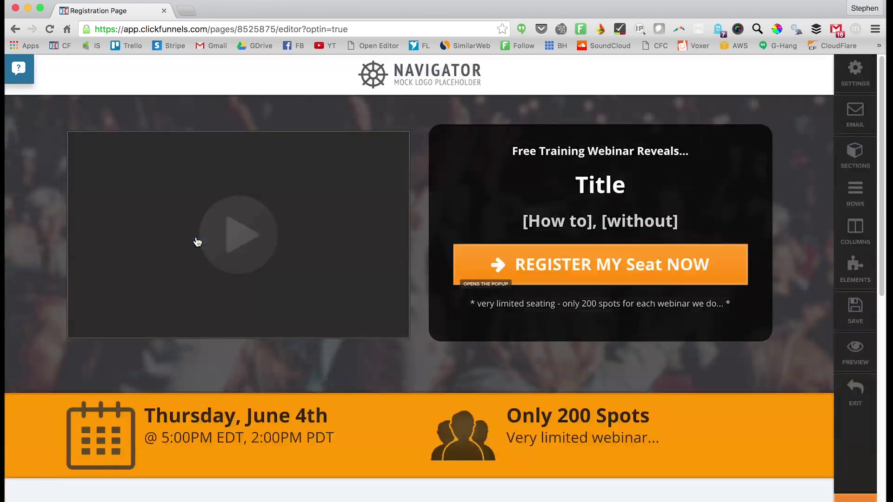
left_click(243, 247)
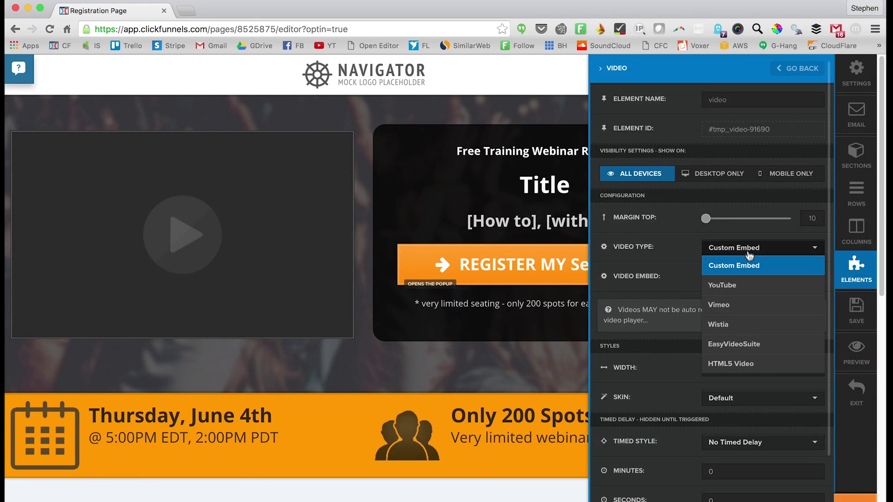
Set the video type to YouTube with Auto Play on, then close the settings
left_click(742, 266)
left_click(743, 251)
left_click(742, 285)
left_click(741, 300)
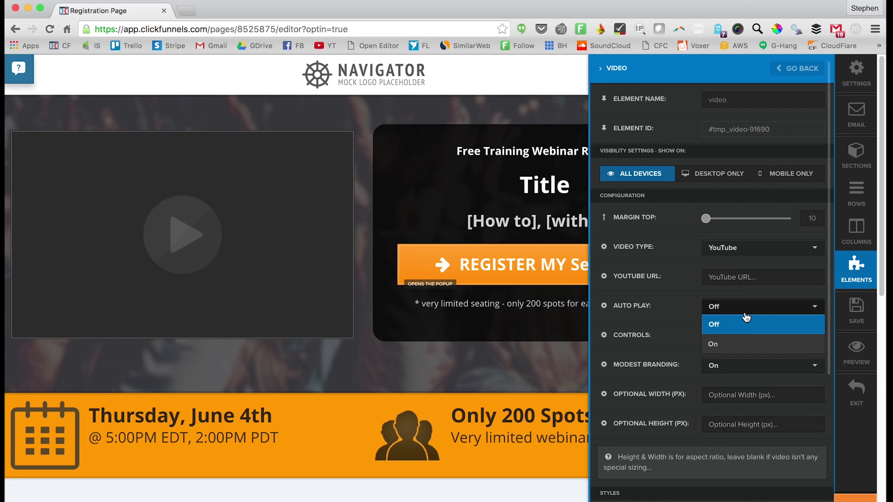
left_click(746, 341)
scroll(690, 366, "down", 3)
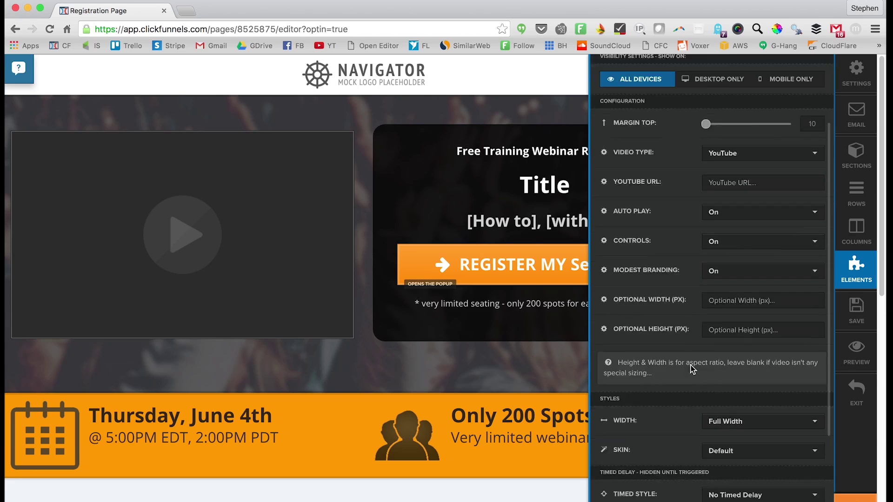
scroll(690, 366, "down", 1)
scroll(689, 366, "up", 2)
scroll(687, 370, "down", 4)
scroll(725, 411, "down", 1)
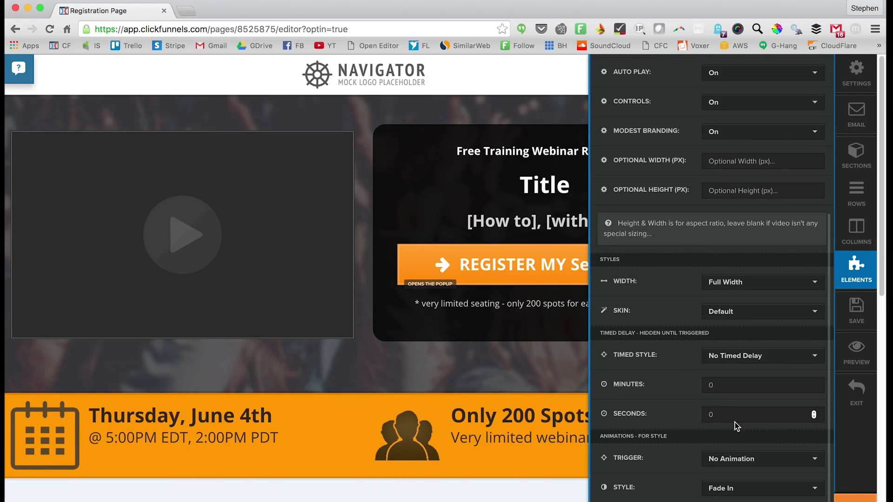
scroll(406, 341, "down", 1)
left_click(251, 265)
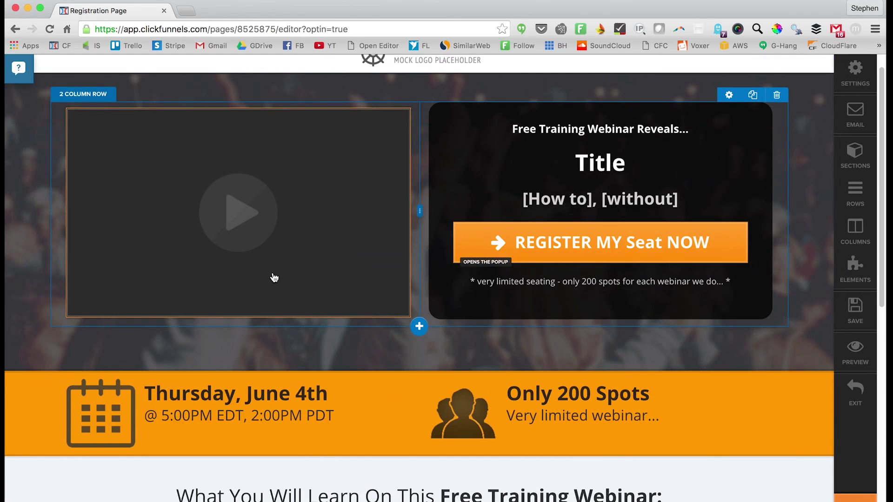
scroll(273, 277, "down", 1)
scroll(283, 342, "down", 2)
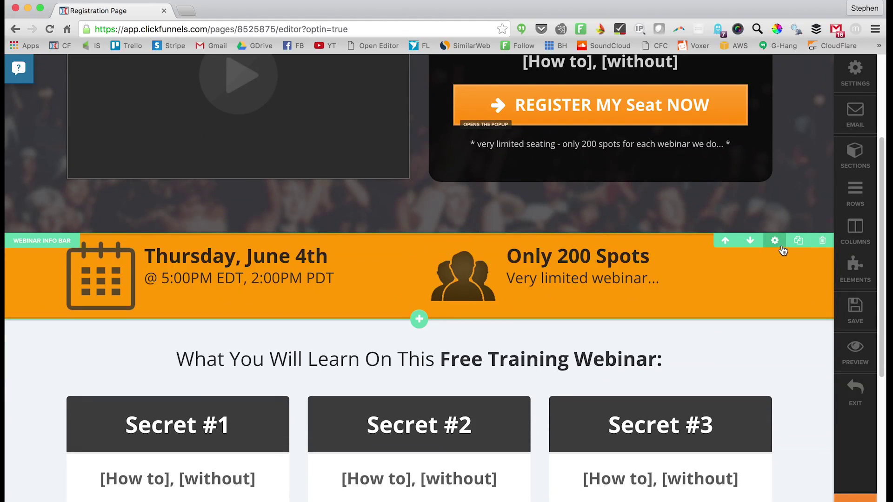
left_click(775, 241)
Change the Webinar Info Bar background to a lighter orange, #f2a024
left_click(787, 248)
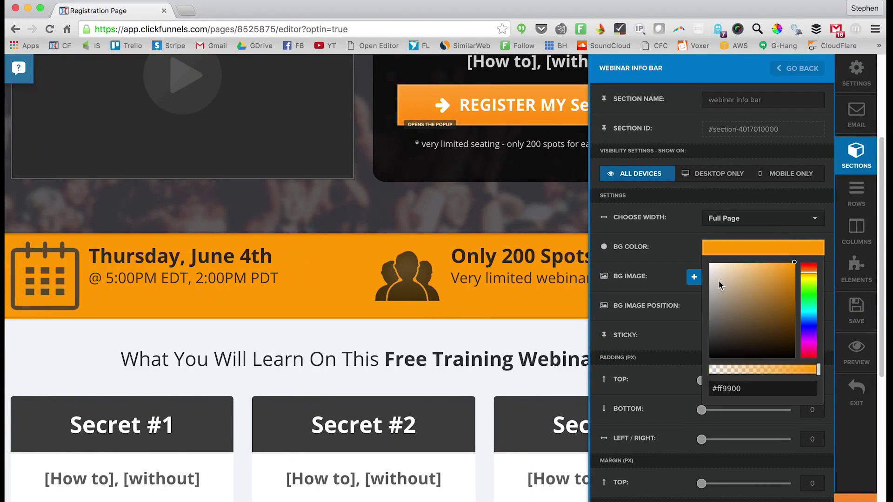
left_click_drag(718, 280, 699, 334)
left_click_drag(746, 308, 644, 216)
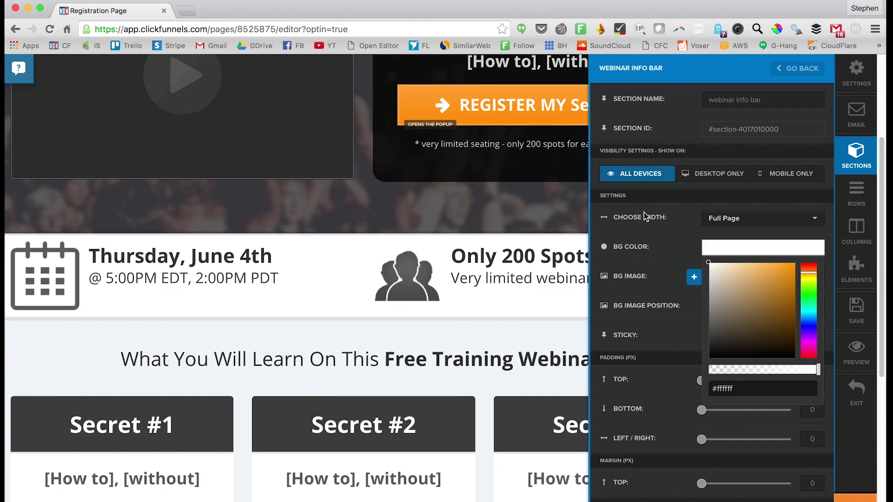
left_click_drag(767, 284, 781, 268)
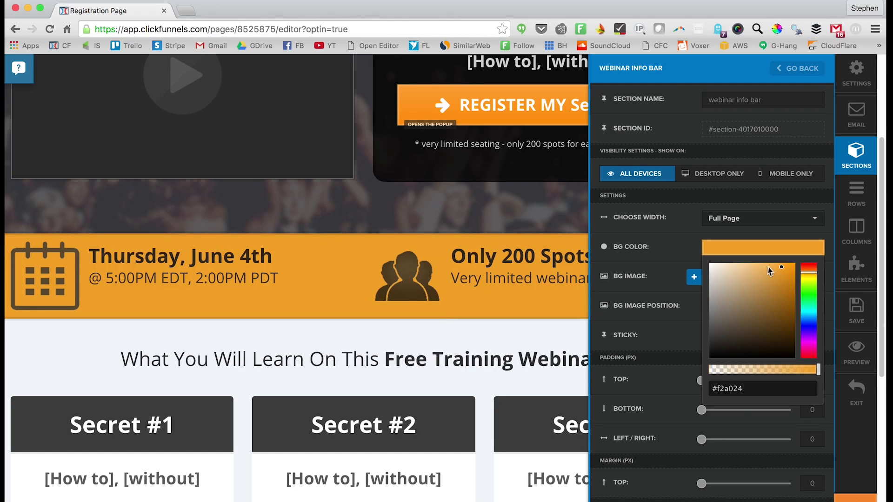
left_click(552, 117)
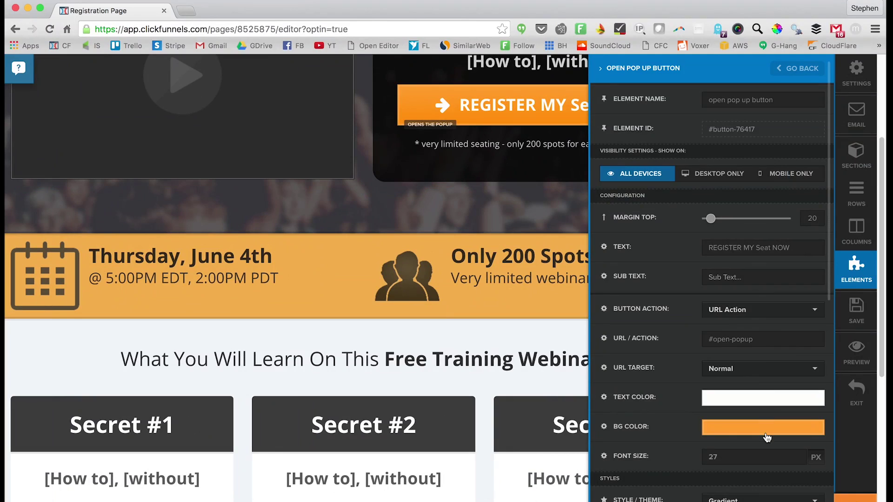
left_click(763, 397)
Paste a new BG Color hex value to make the info bar a deeper orange
left_click(453, 307)
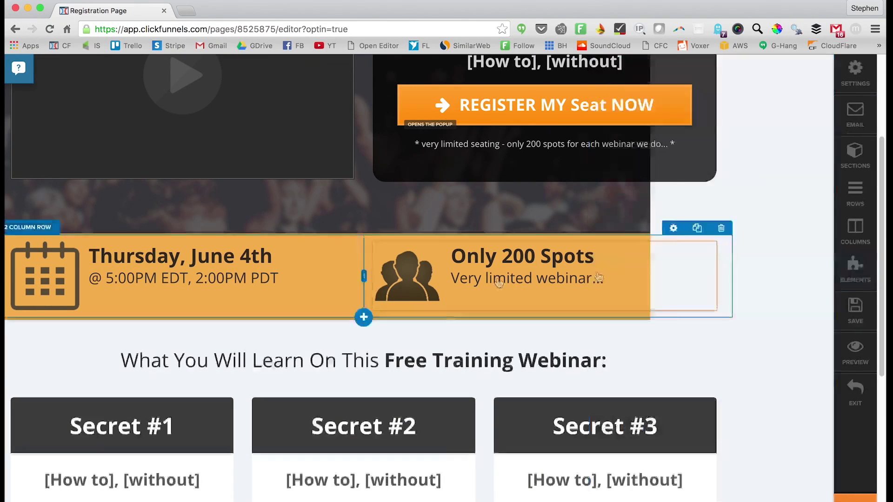
left_click(774, 252)
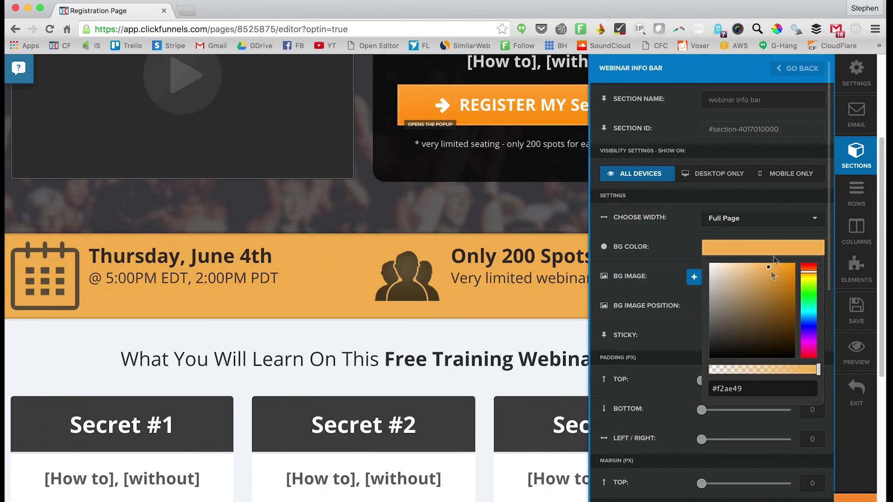
left_click(752, 389)
key("ctrl+v")
left_click(453, 265)
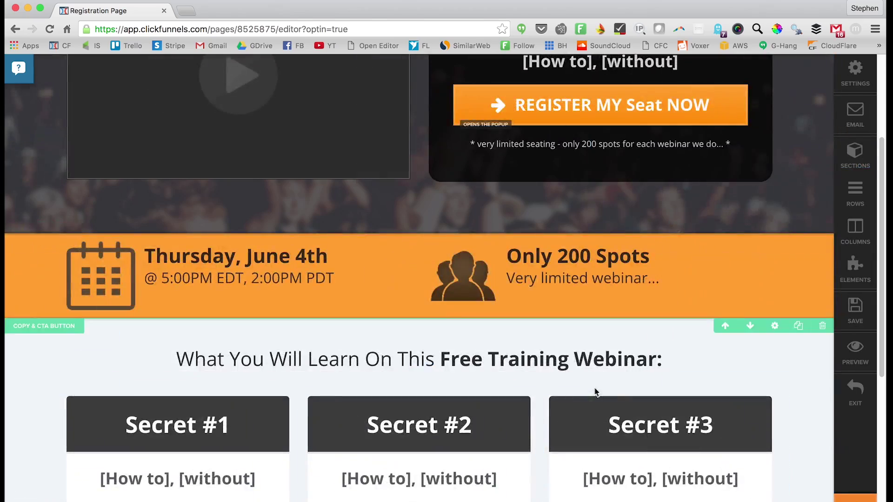
scroll(598, 393, "down", 2)
scroll(604, 335, "down", 4)
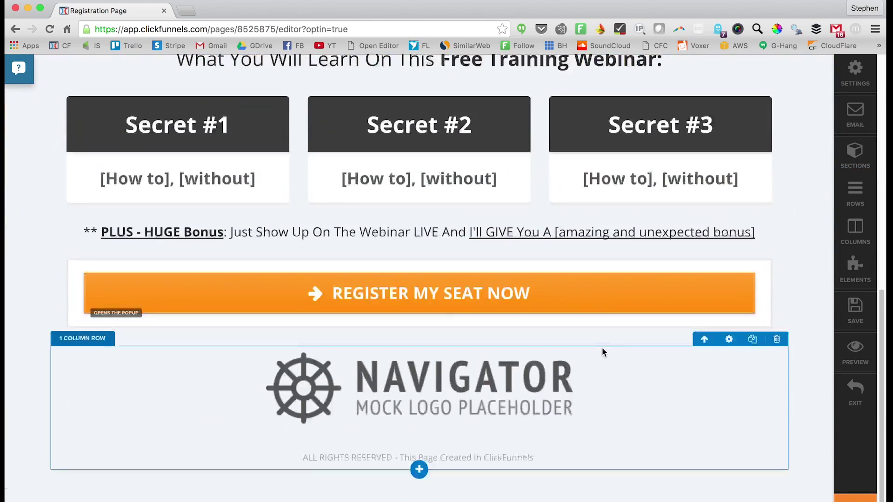
scroll(598, 349, "up", 2)
scroll(588, 335, "up", 2)
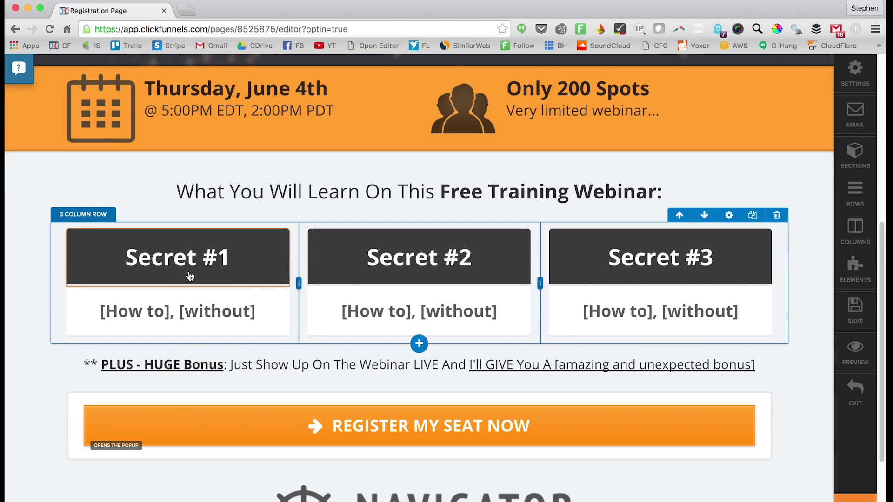
scroll(443, 289, "up", 5)
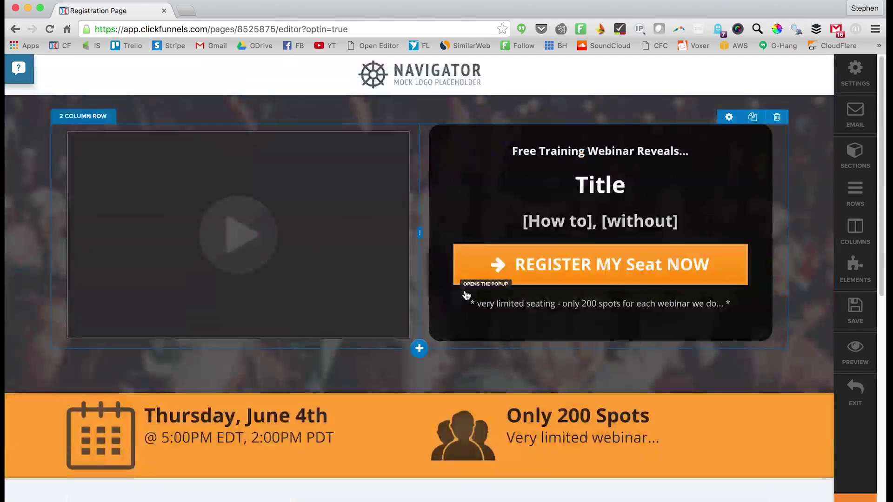
scroll(516, 314, "down", 7)
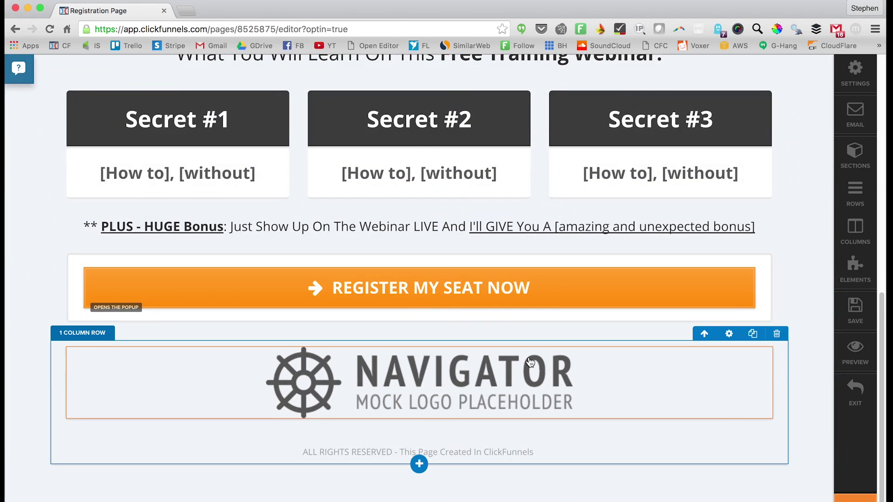
scroll(530, 363, "up", 5)
scroll(550, 219, "up", 2)
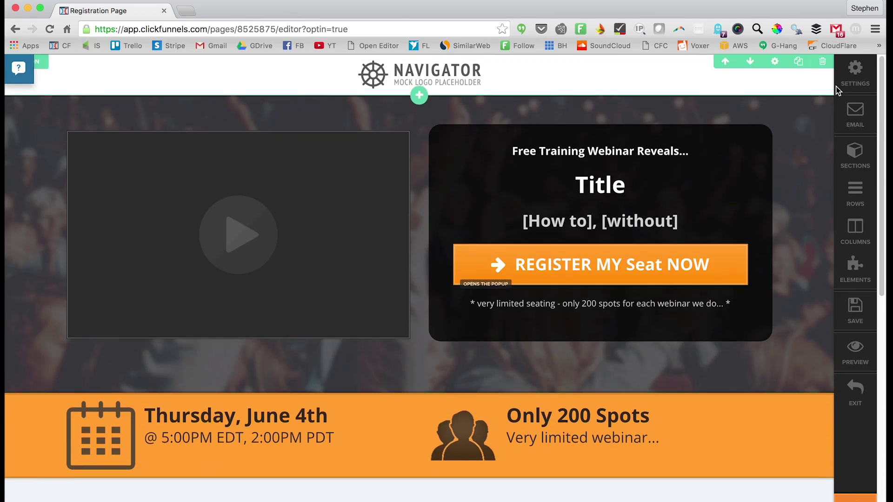
Leave the email Integration unconnected and save the registration page
left_click(856, 113)
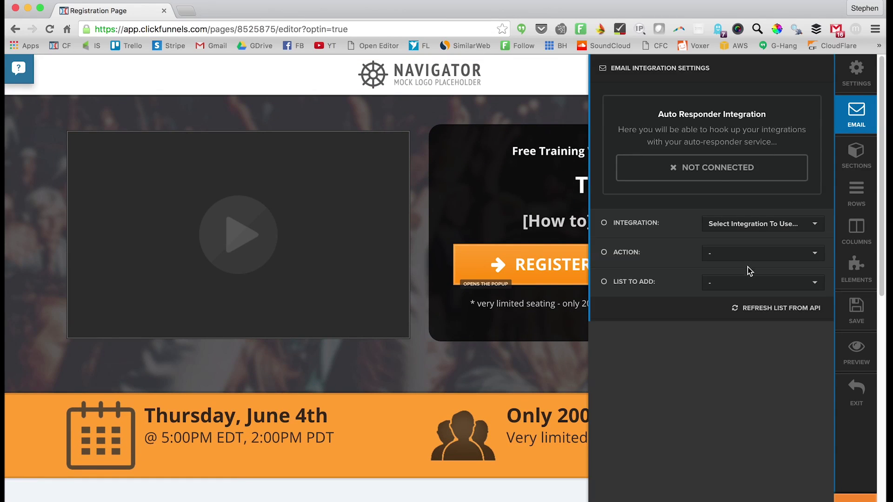
left_click(751, 230)
left_click(766, 355)
left_click(771, 230)
left_click(774, 380)
left_click(567, 375)
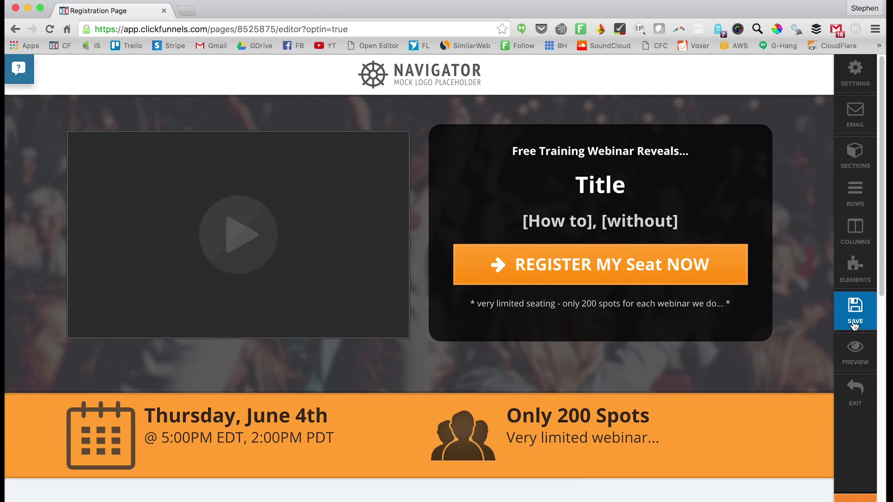
left_click(853, 325)
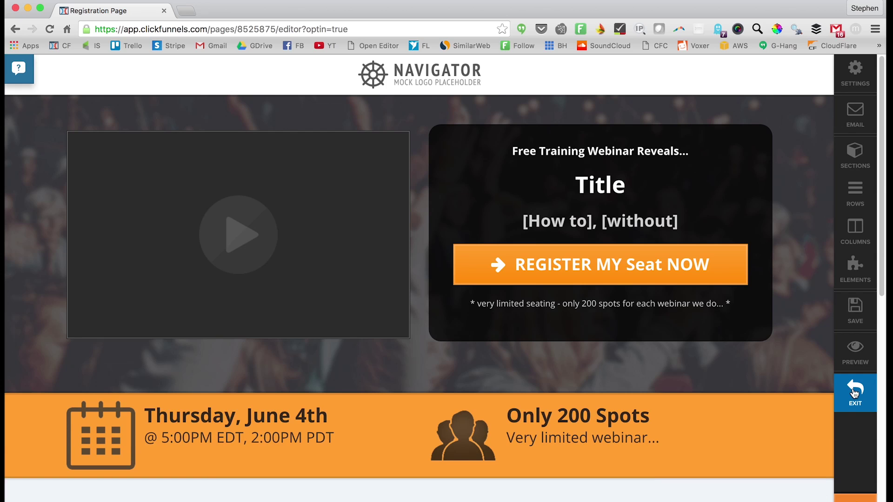
left_click(854, 392)
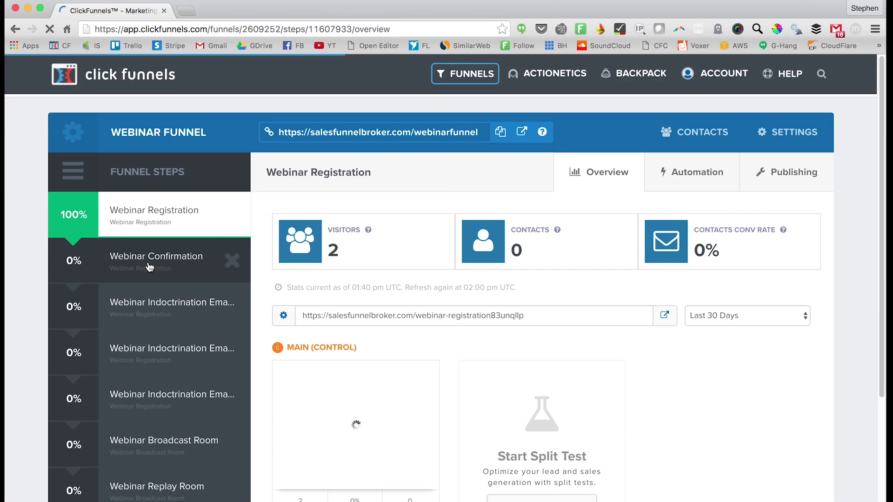
scroll(382, 465, "down", 3)
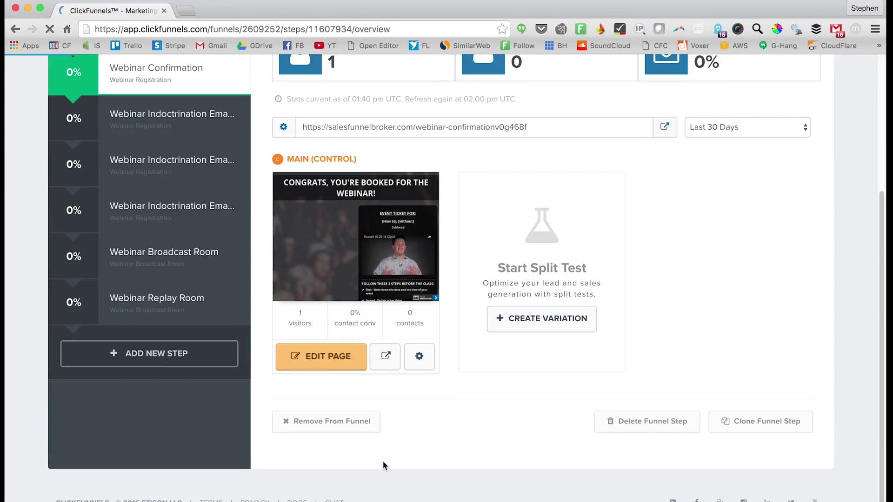
Bring up the Webinar Confirmation page in the editor to review its layout
left_click(324, 357)
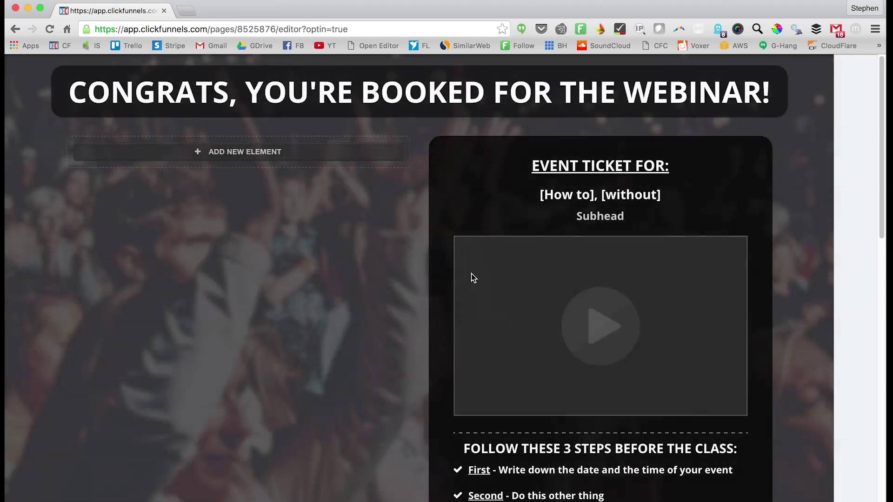
scroll(465, 312, "down", 2)
scroll(534, 247, "down", 5)
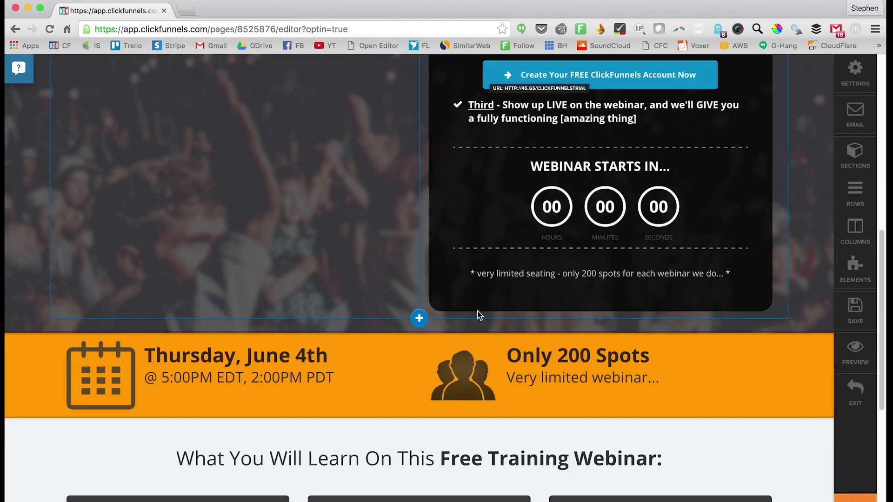
scroll(483, 310, "down", 5)
scroll(453, 320, "up", 8)
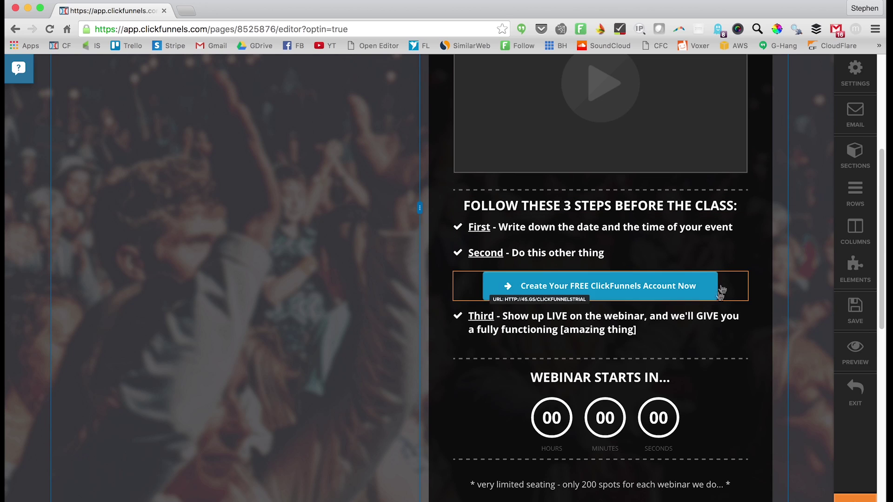
scroll(306, 360, "down", 1)
scroll(302, 364, "down", 5)
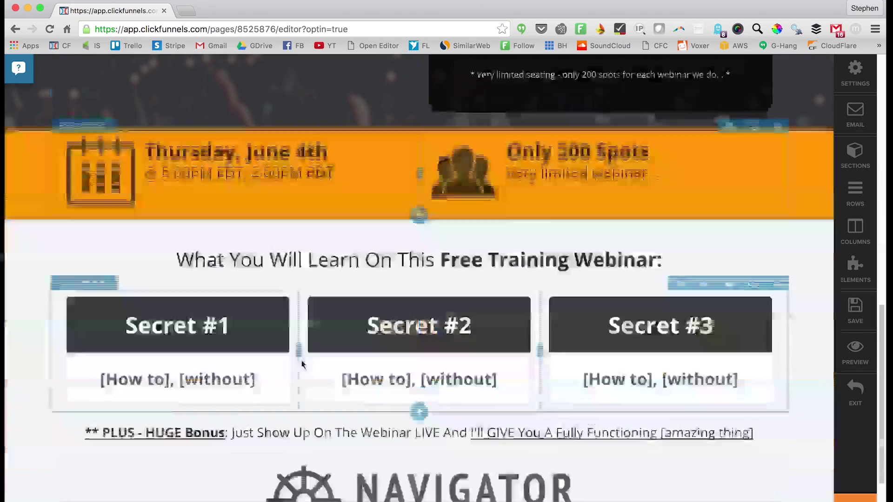
scroll(302, 363, "down", 2)
scroll(785, 362, "up", 7)
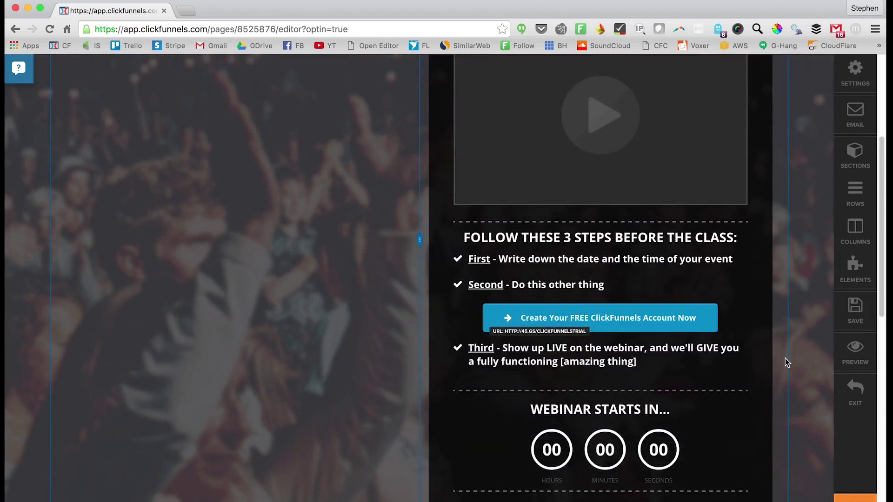
scroll(785, 362, "up", 3)
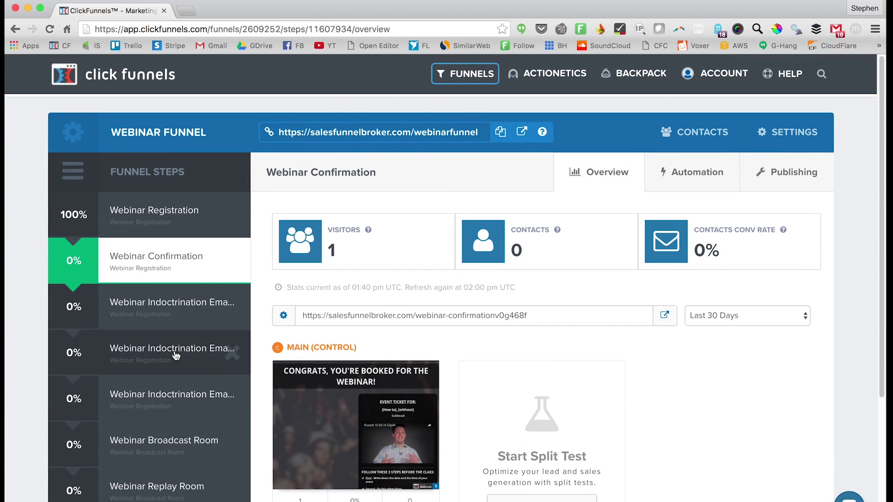
Copy the indoctrination email step's URL, then start a new Webinar Registration automation email
left_click(152, 314)
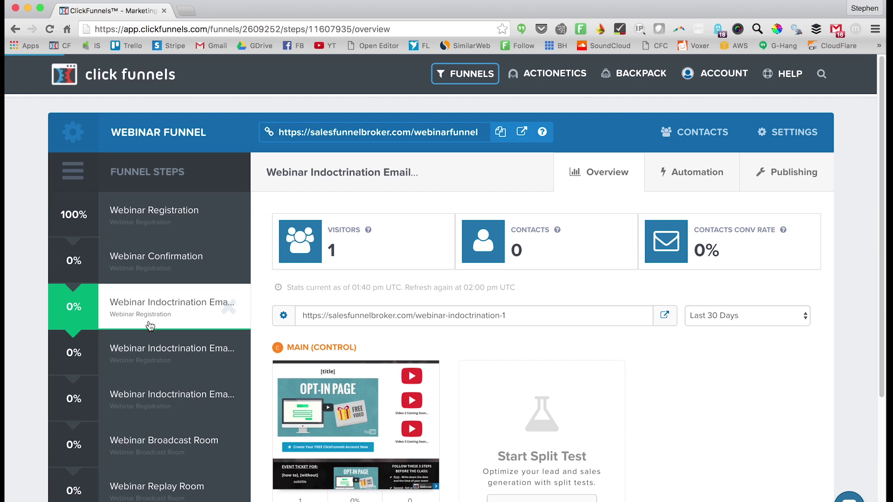
scroll(279, 313, "down", 3)
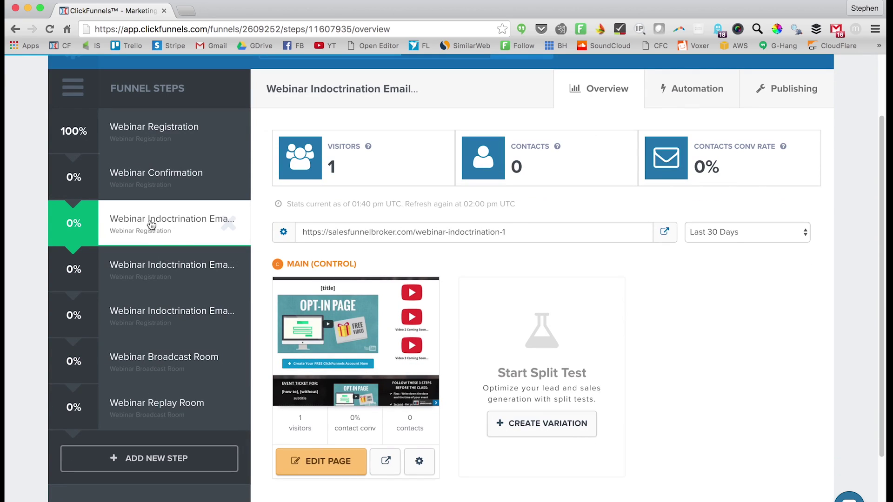
left_click(375, 232)
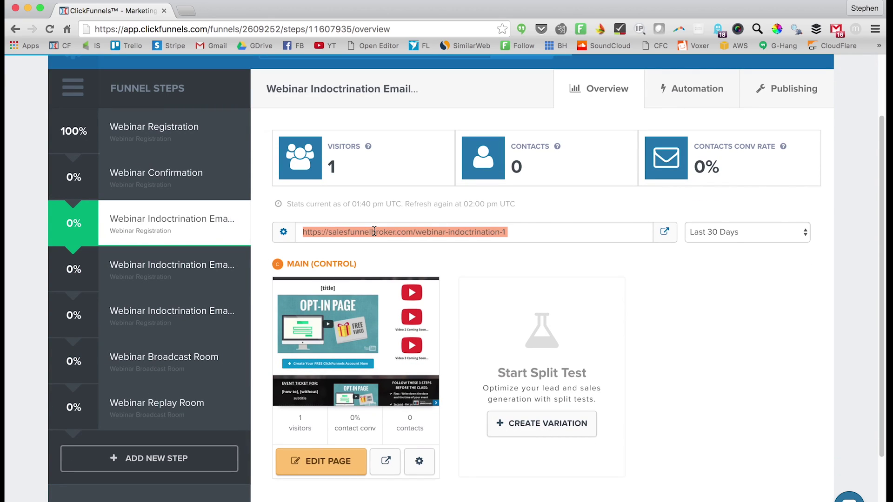
scroll(537, 277, "up", 3)
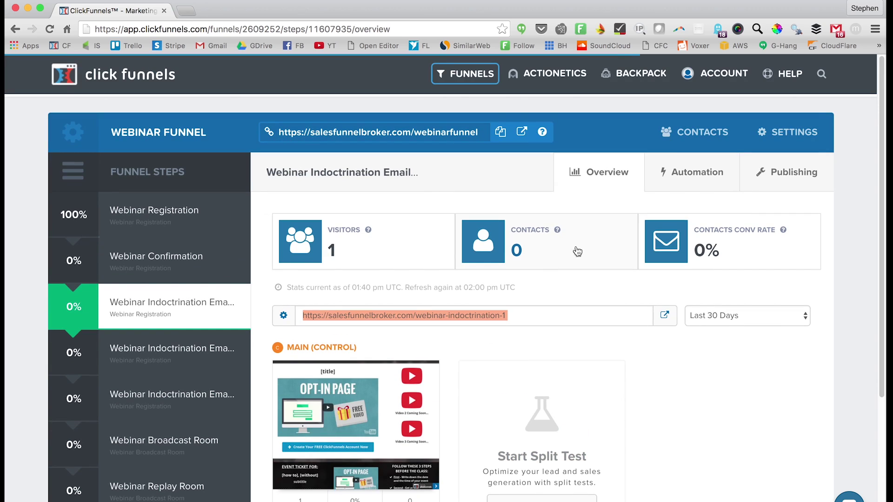
scroll(169, 294, "down", 1)
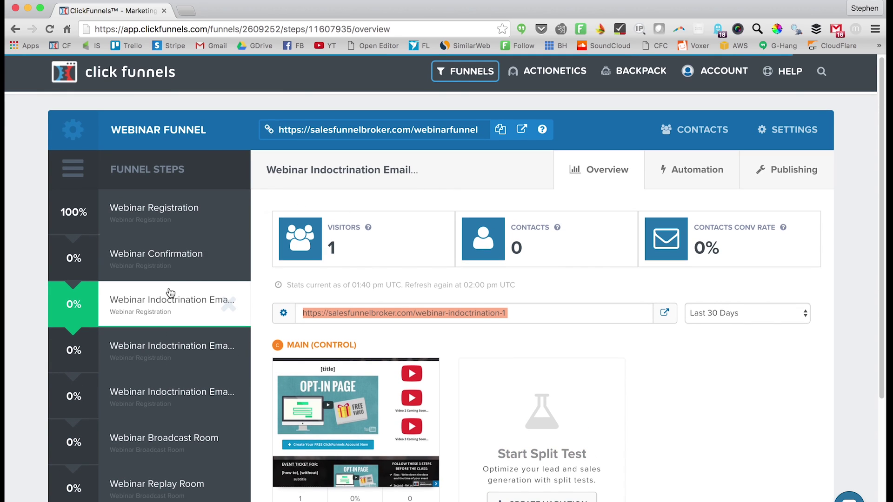
left_click(156, 210)
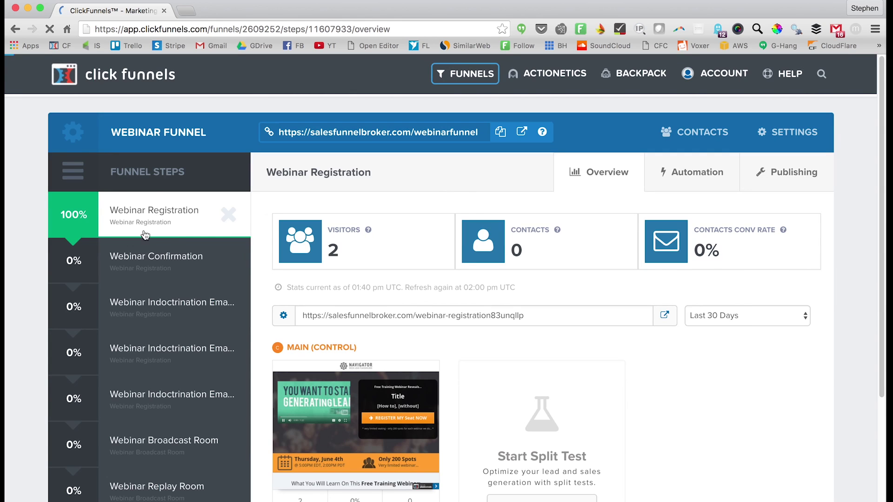
left_click(681, 173)
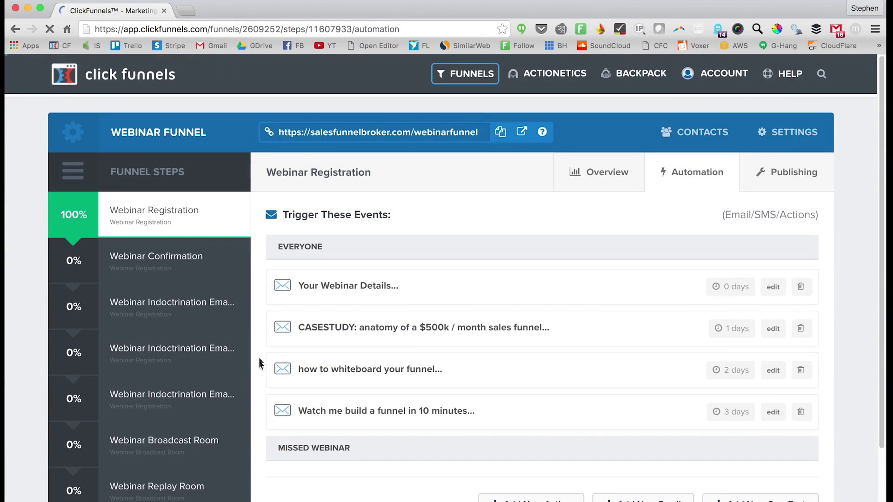
scroll(367, 314, "down", 1)
scroll(366, 312, "down", 1)
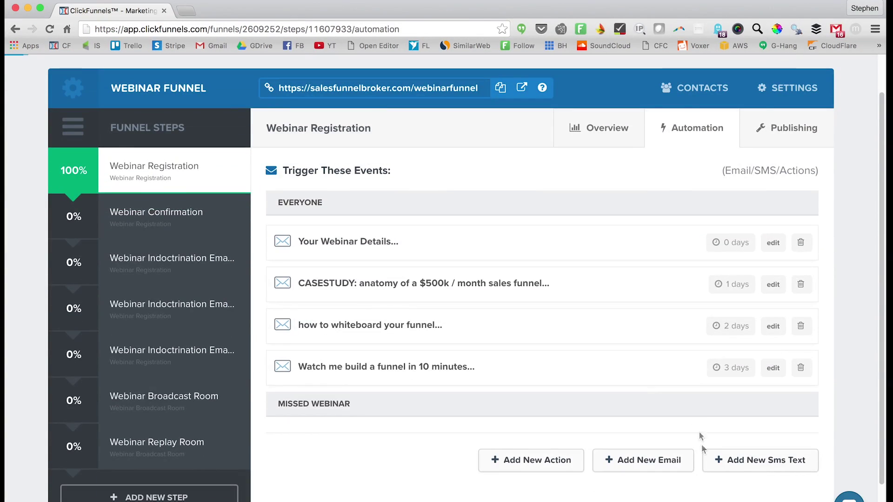
left_click(648, 466)
Create a 'HOMEWORK: Before webinar' email from 'me' with the second template and 5-hour delay
left_click(292, 200)
type("me")
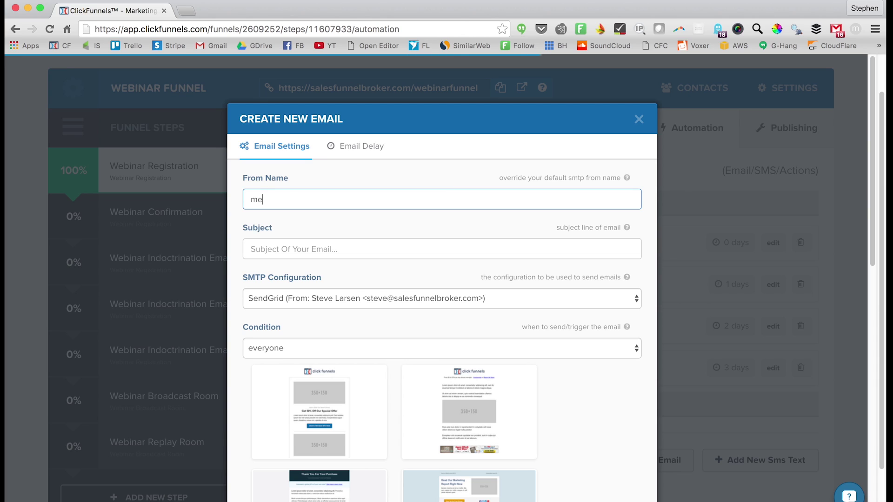
key("Tab")
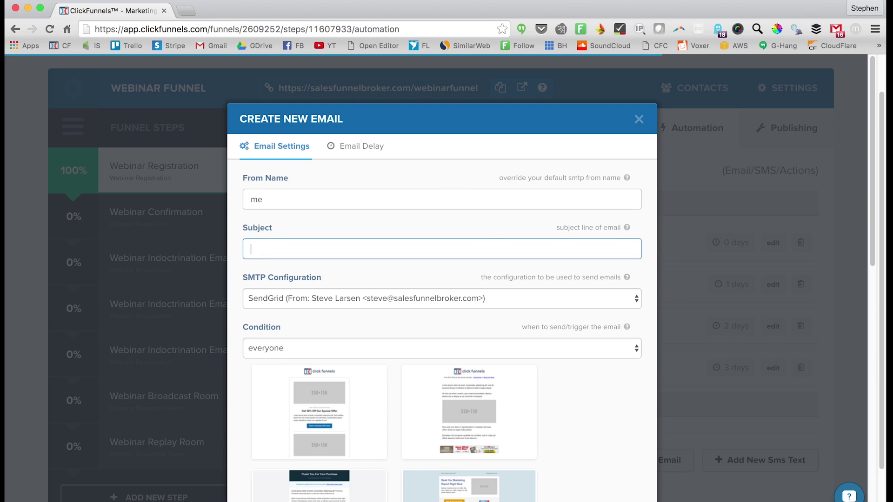
type("HOMEWORK: Before webinar")
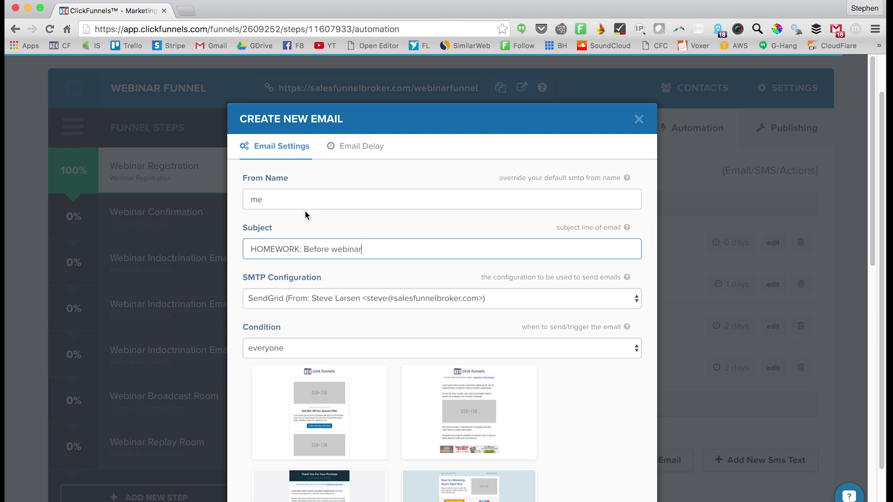
left_click(365, 299)
left_click(365, 299)
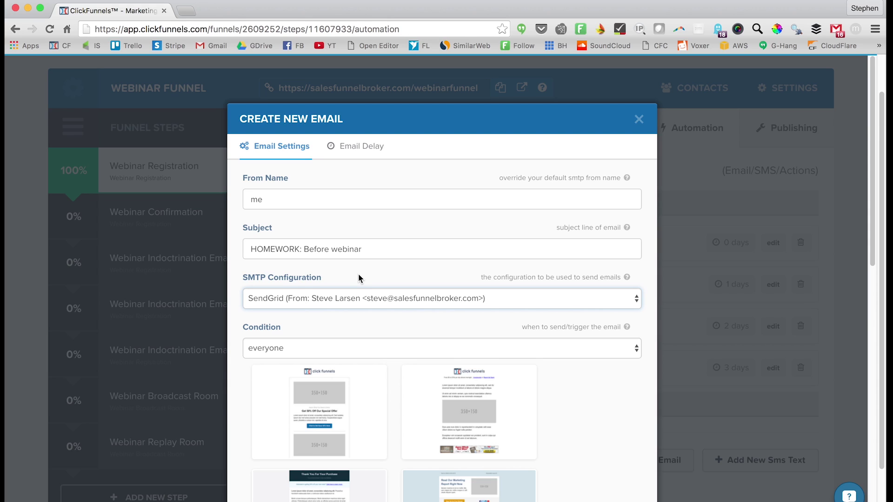
scroll(358, 307, "down", 3)
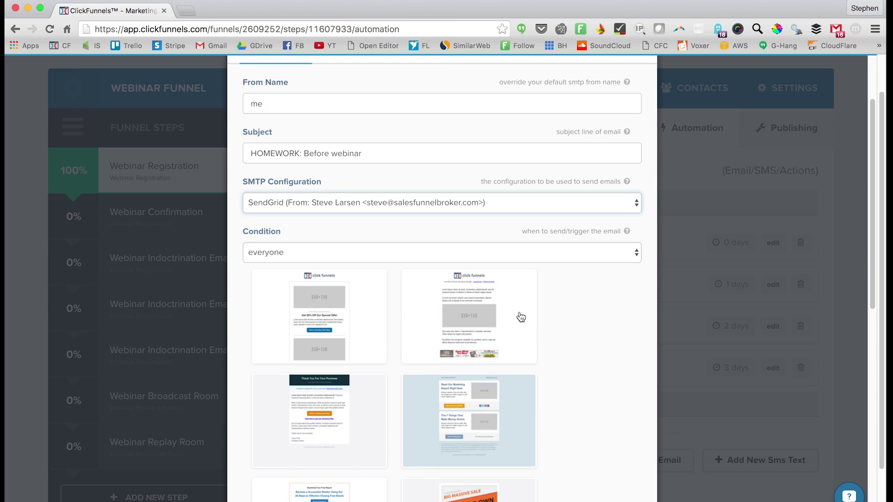
left_click(457, 305)
scroll(426, 278, "up", 3)
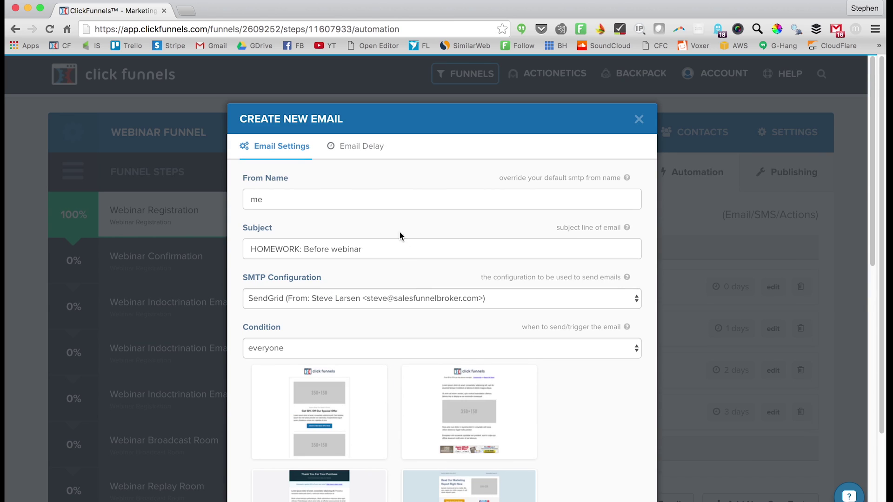
scroll(423, 429, "down", 5)
scroll(389, 434, "up", 5)
left_click(344, 150)
left_click(352, 246)
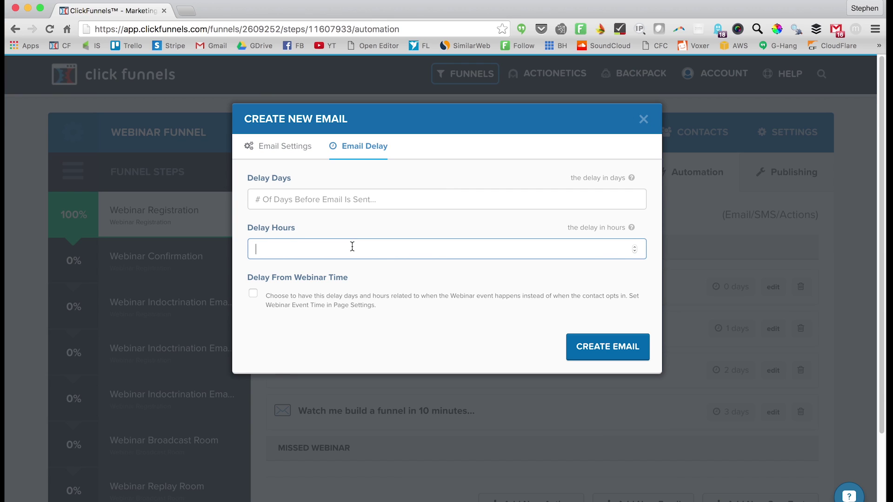
left_click(617, 353)
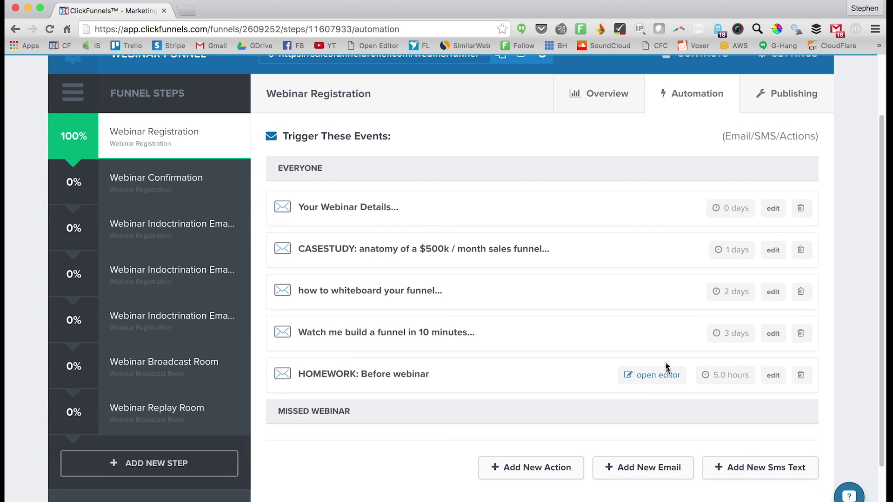
left_click(656, 373)
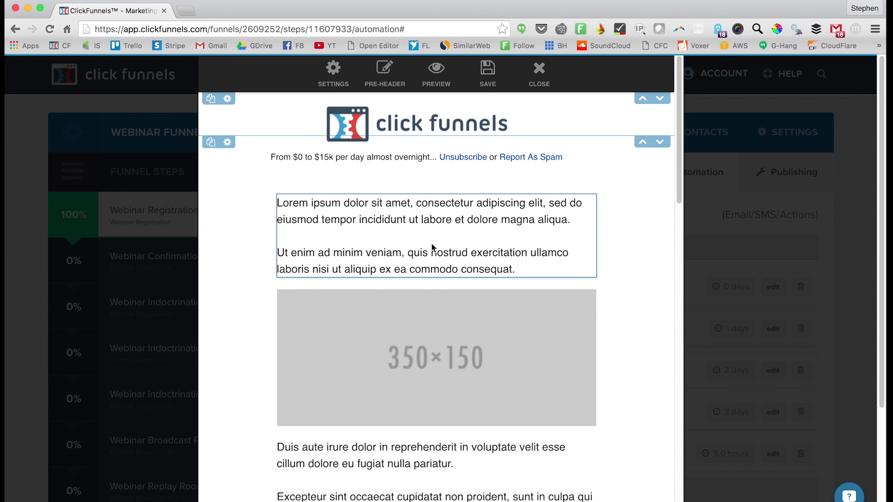
Insert a June 24 Calendar Date element below the email's text paragraphs
left_click(432, 251)
scroll(450, 370, "down", 2)
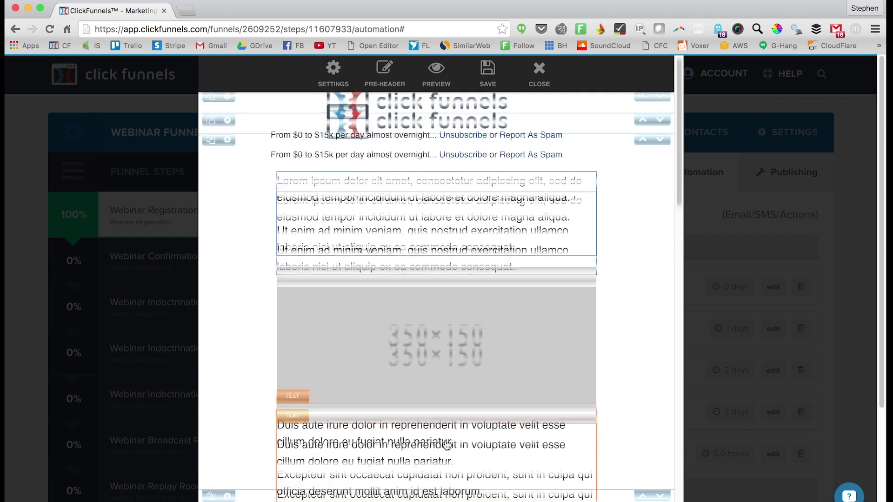
left_click(454, 273)
left_click(241, 301)
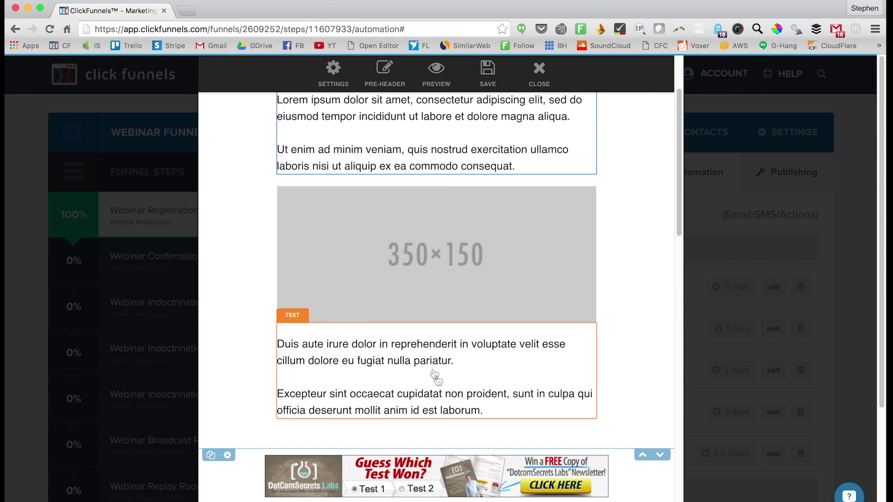
left_click(435, 415)
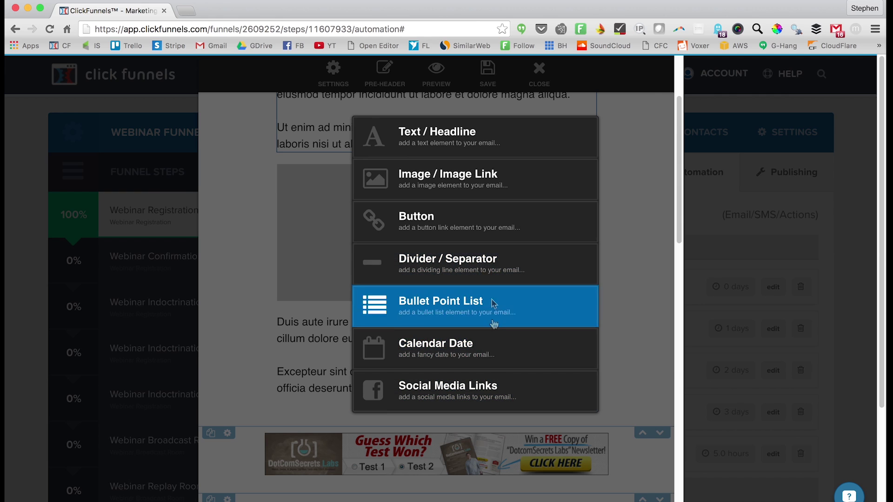
left_click(489, 345)
left_click(441, 429)
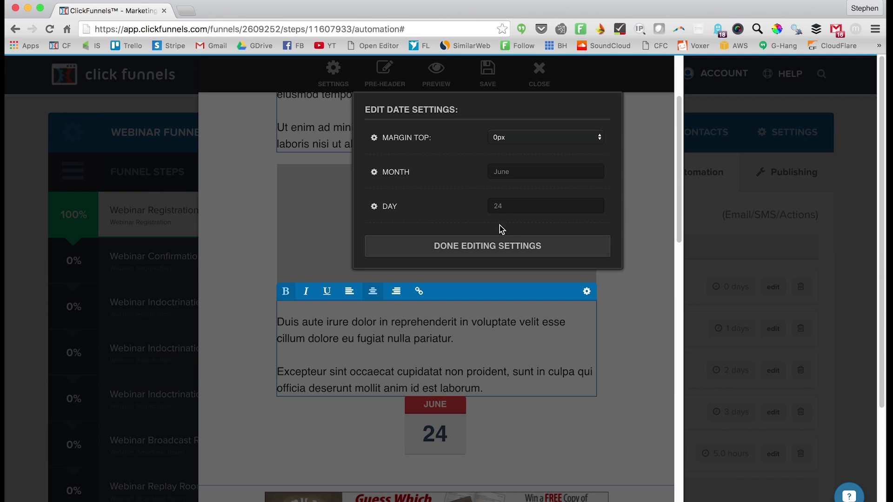
Replace the placeholder image with the T-shirt picture, linked to the webinar indoctrination page
left_click(640, 364)
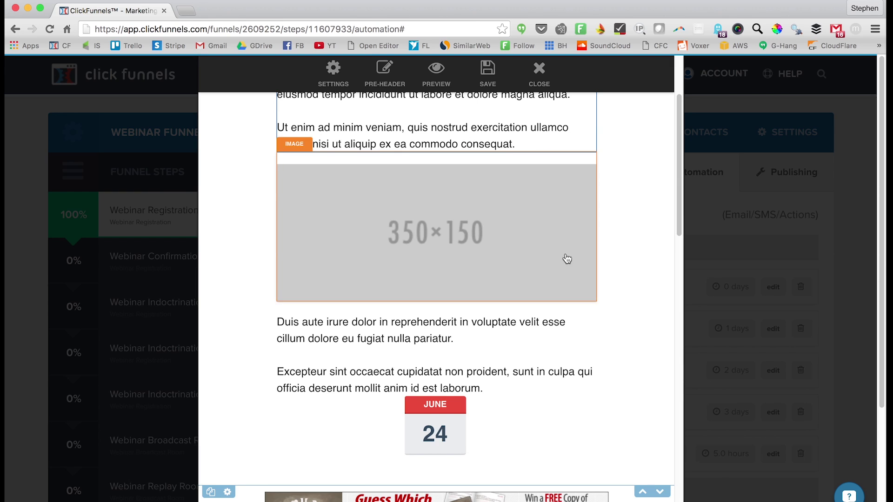
scroll(567, 259, "up", 3)
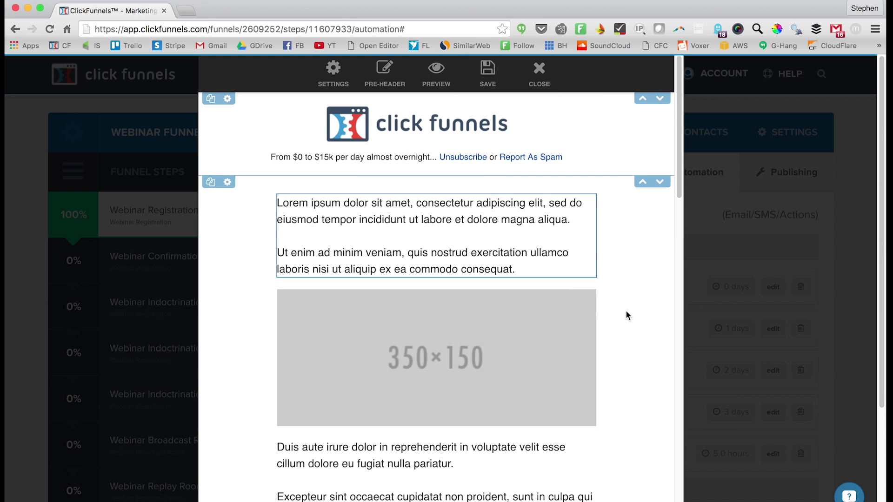
left_click(467, 321)
left_click(564, 193)
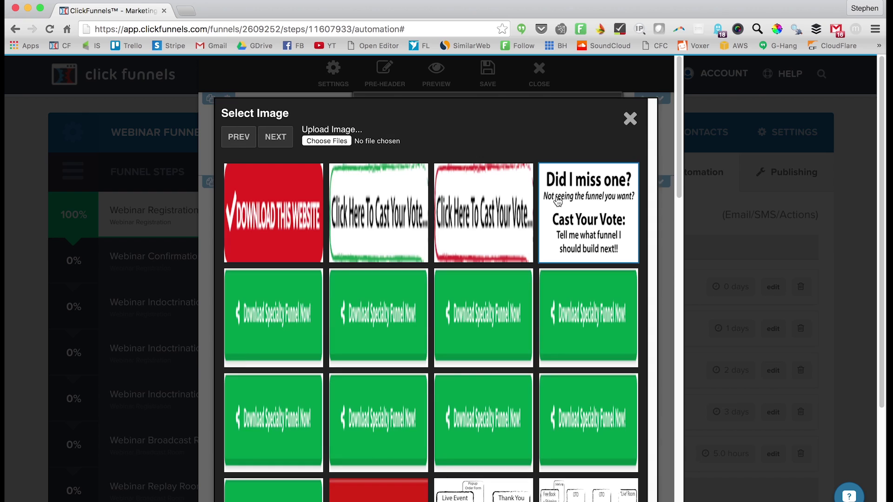
left_click(284, 137)
left_click(284, 138)
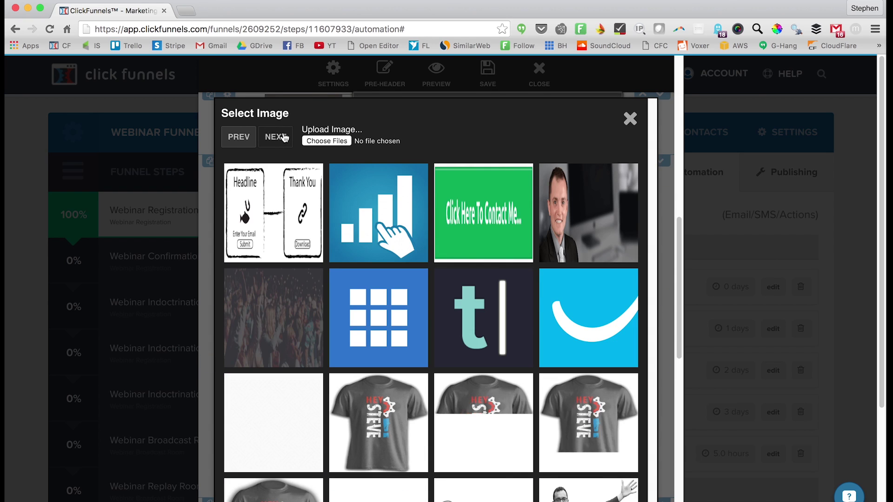
left_click(284, 137)
left_click(239, 137)
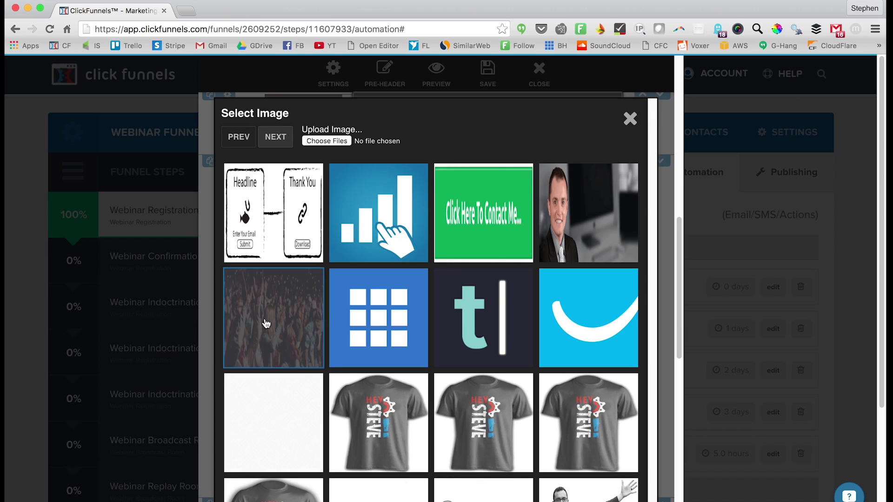
left_click(482, 425)
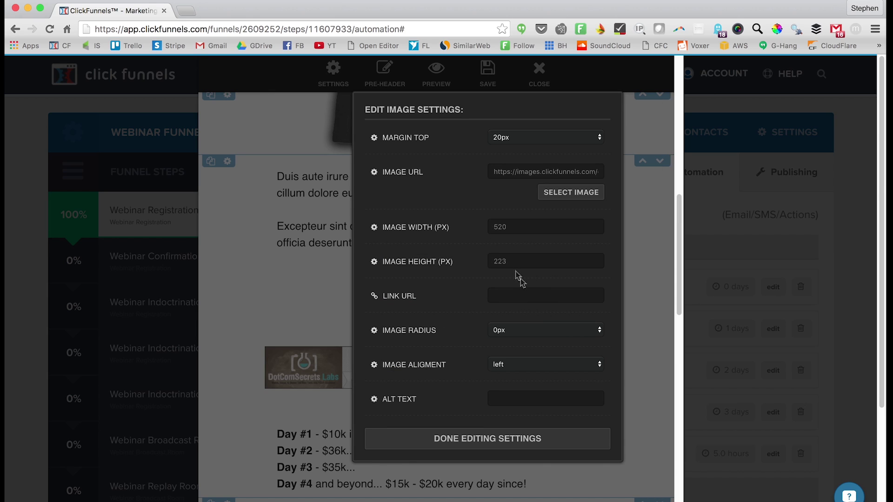
left_click(512, 293)
key("ctrl+v")
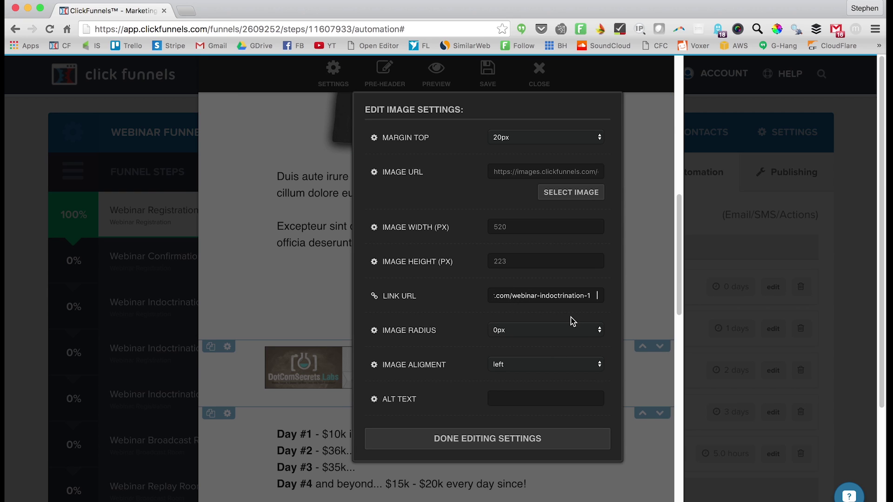
left_click(528, 439)
scroll(463, 326, "up", 1)
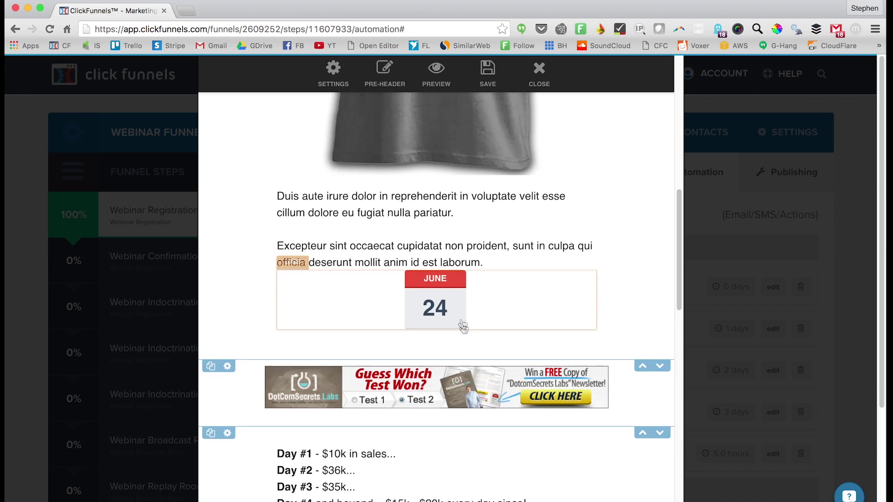
scroll(462, 326, "down", 3)
scroll(452, 293, "up", 5)
Center the T-shirt image in the email and start resizing its width to 200
left_click(475, 335)
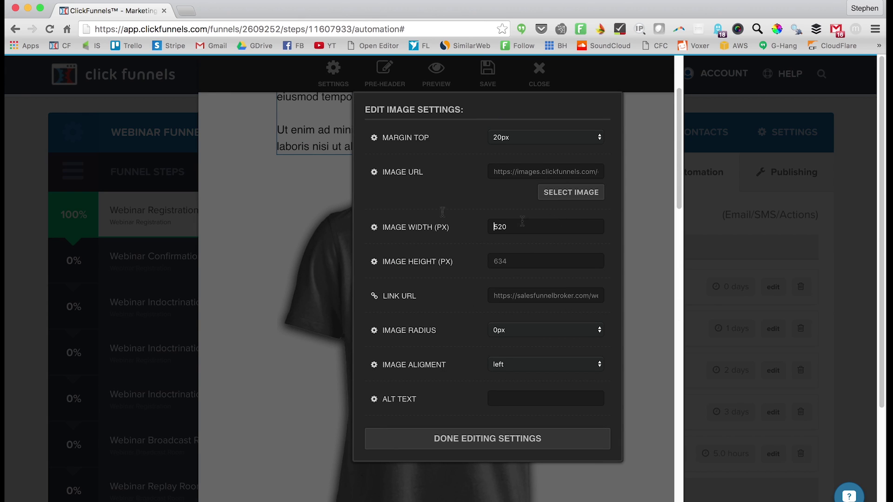
type("300")
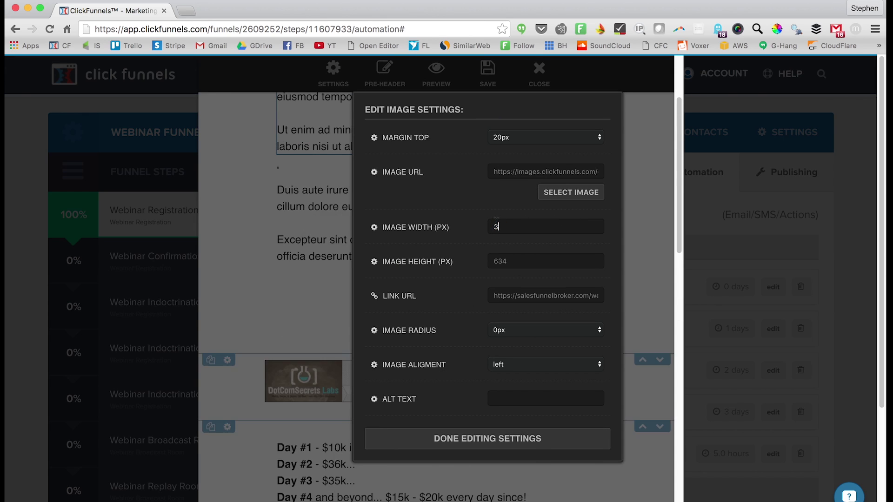
left_click(532, 365)
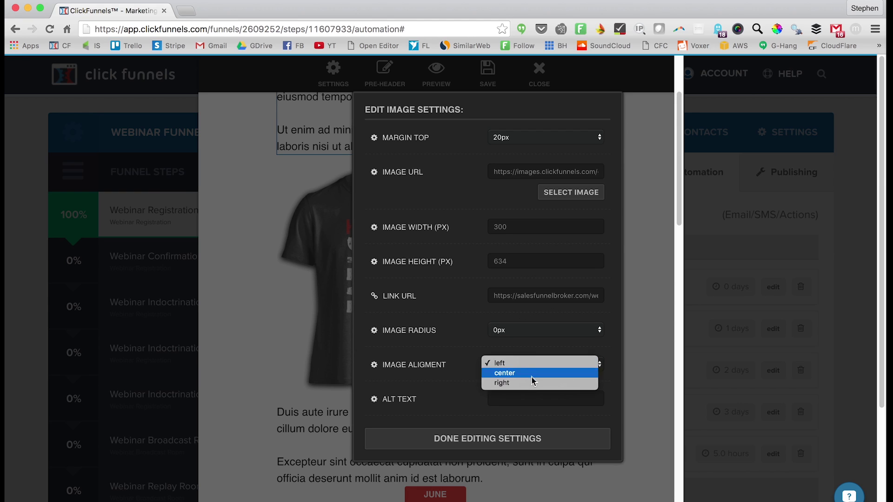
left_click(508, 440)
left_click(594, 301)
double_click(497, 231)
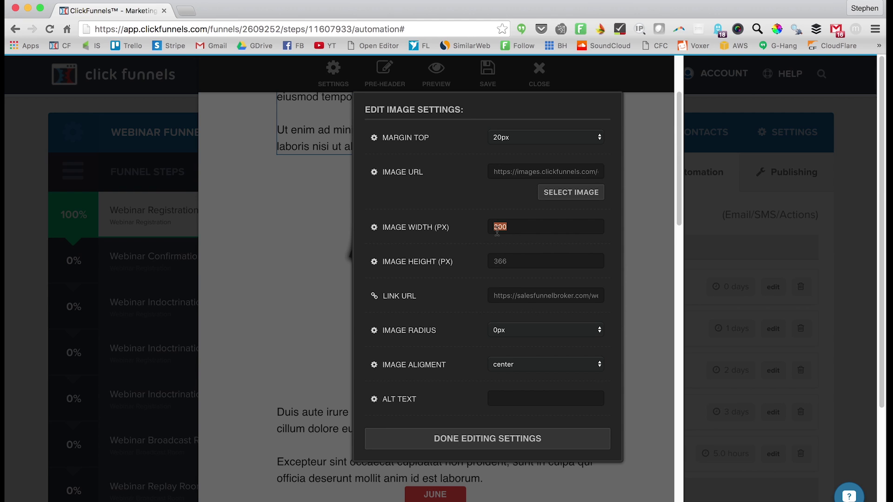
type("150")
Save and close the homework email, then open the Webinar Broadcast Room step overview
left_click(541, 440)
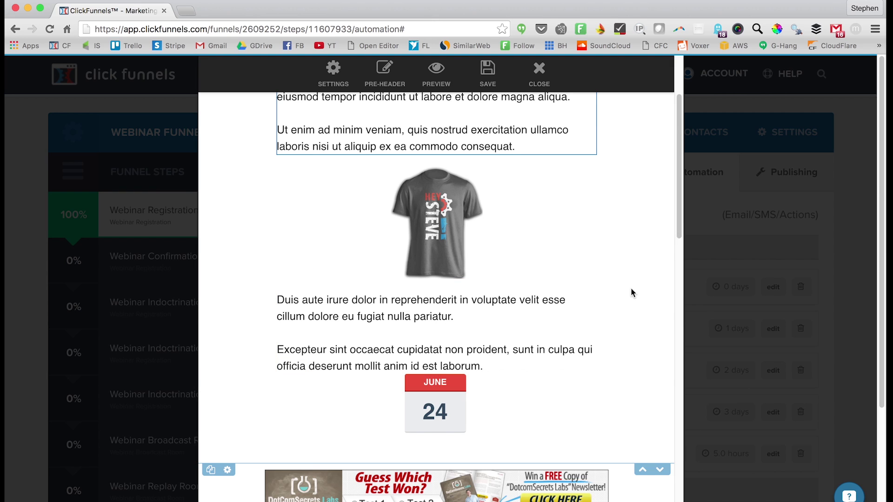
scroll(474, 230, "up", 3)
scroll(437, 277, "down", 1)
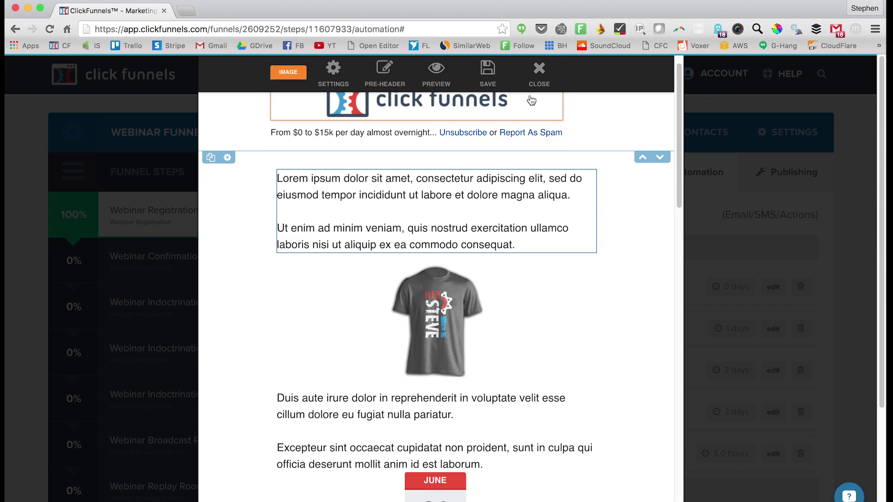
left_click(487, 73)
left_click(539, 73)
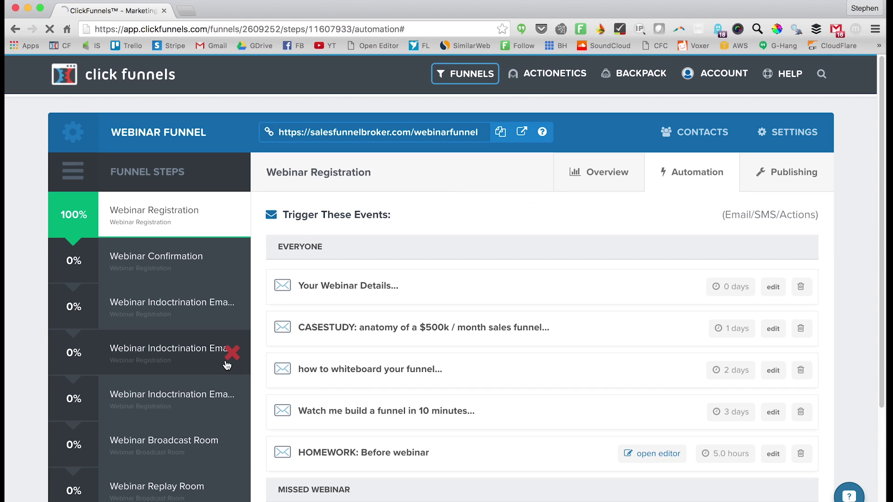
left_click(167, 318)
scroll(346, 388, "down", 5)
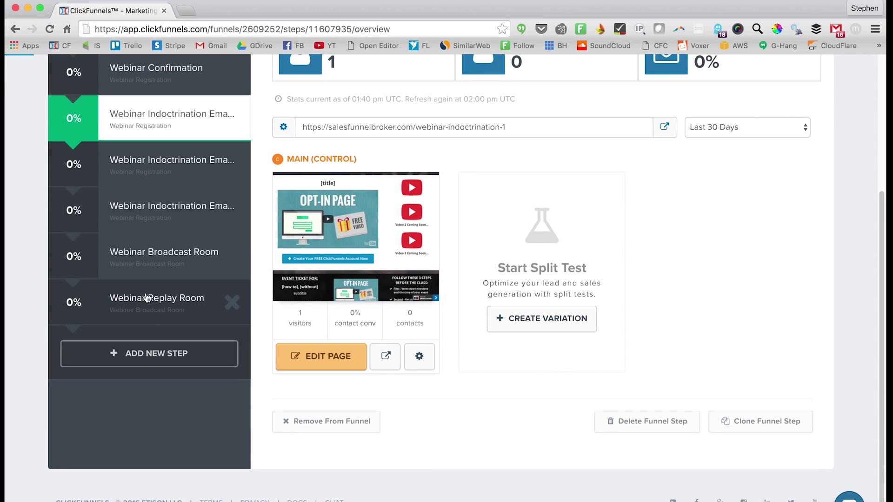
left_click(115, 254)
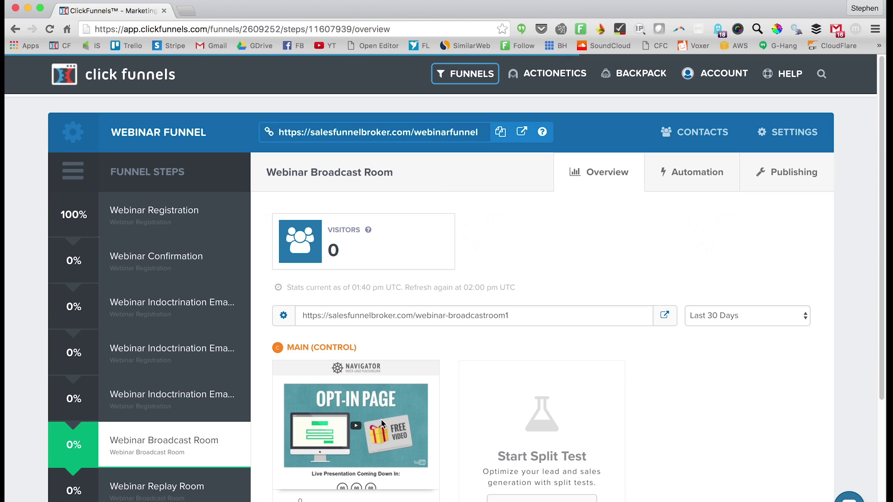
scroll(310, 335, "down", 2)
scroll(331, 456, "down", 1)
scroll(331, 456, "down", 5)
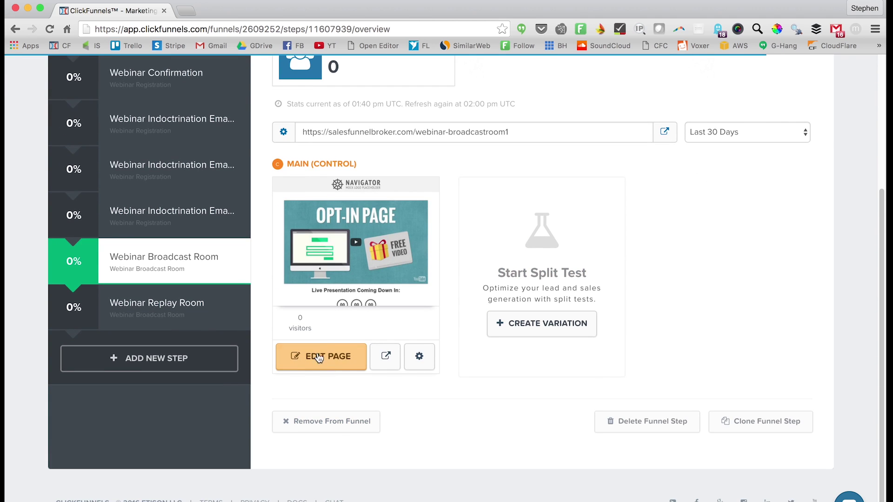
scroll(435, 356, "up", 7)
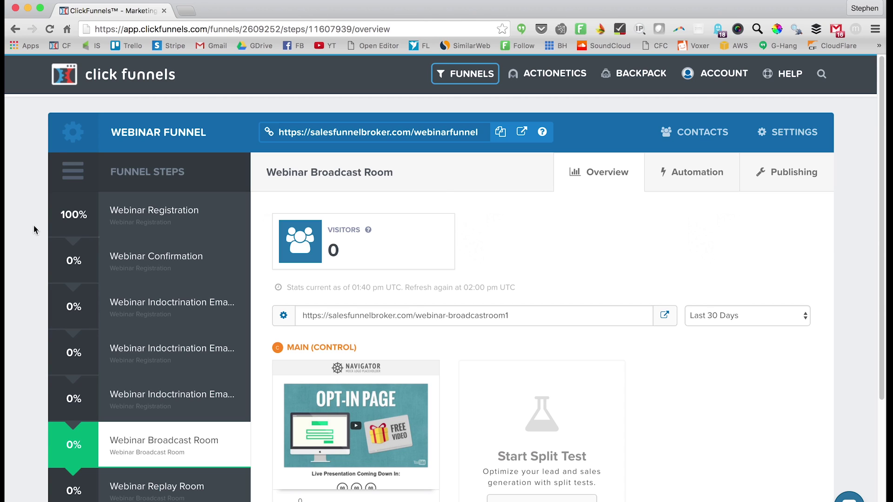
mouse_move(167, 260)
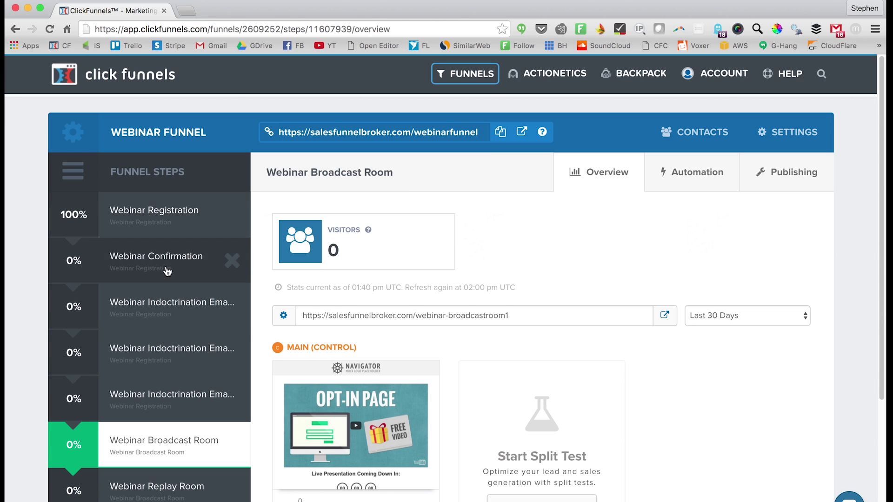
scroll(245, 308, "down", 3)
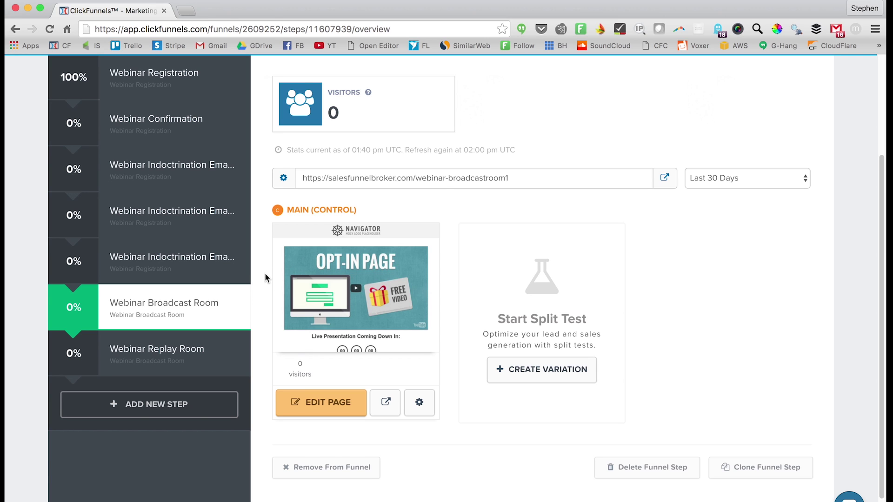
scroll(265, 278, "up", 3)
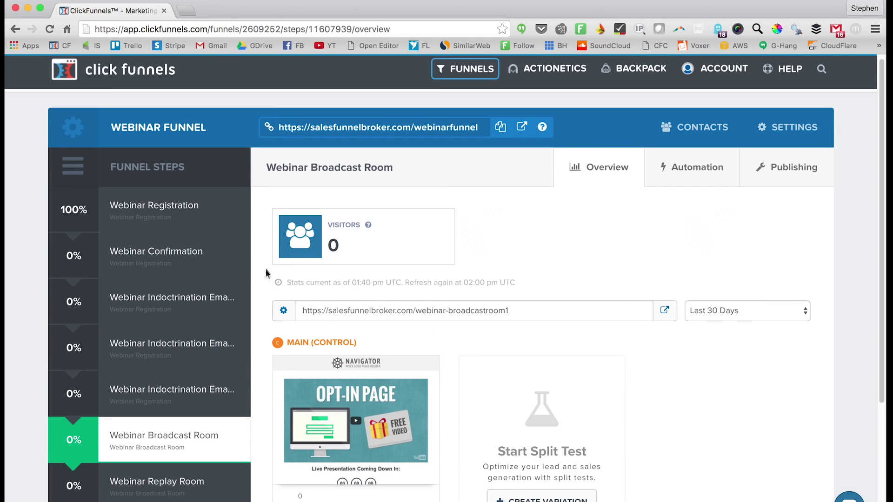
scroll(265, 268, "up", 1)
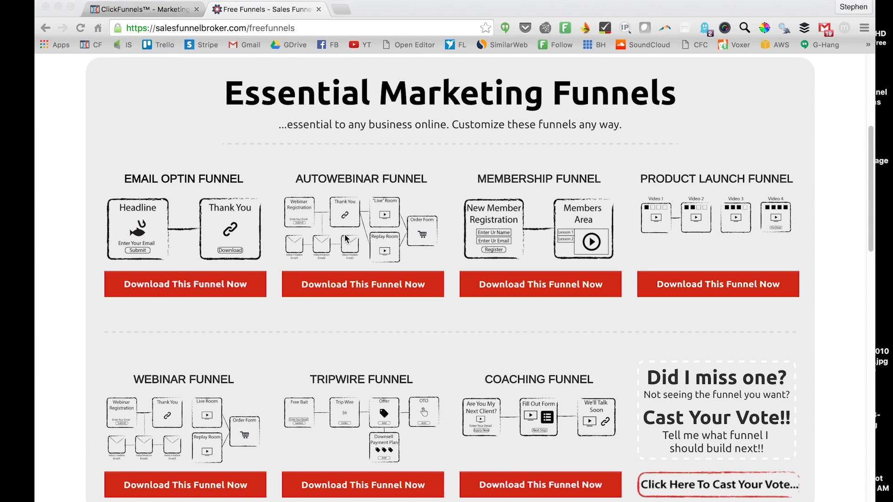
scroll(382, 250, "down", 1)
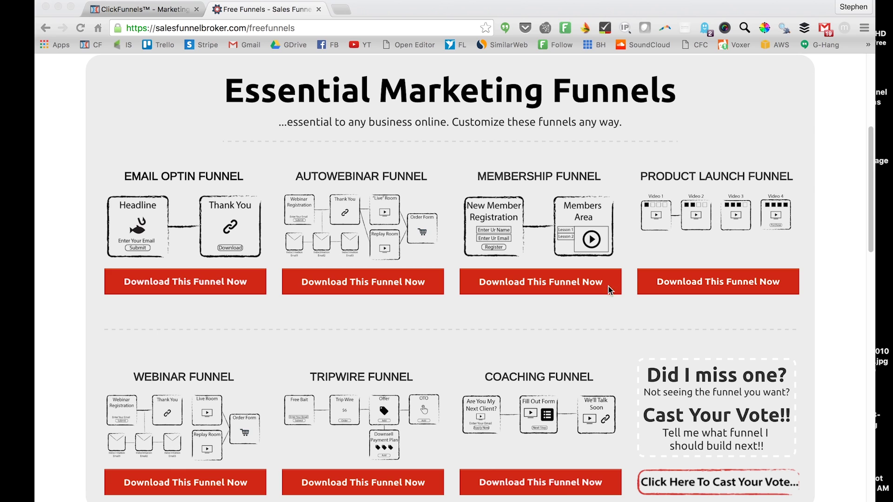
scroll(455, 318, "down", 1)
scroll(454, 318, "up", 2)
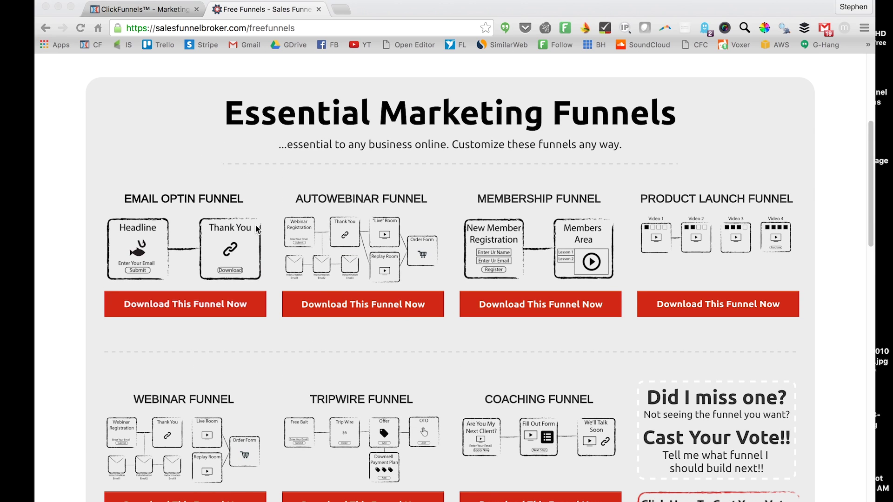
scroll(289, 222, "down", 1)
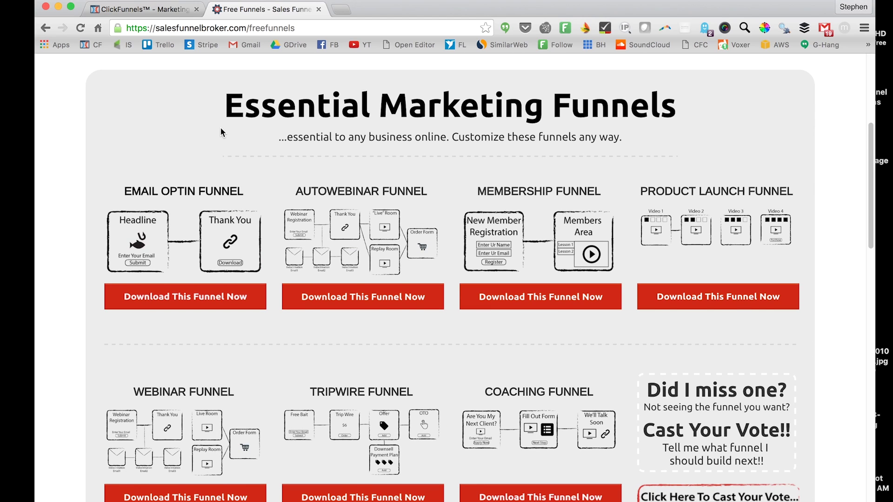
scroll(687, 353, "down", 1)
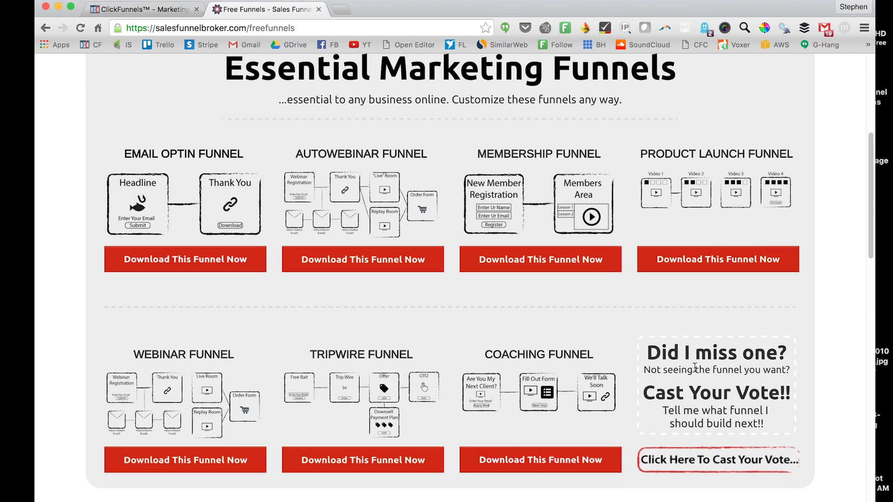
scroll(681, 366, "up", 1)
scroll(803, 344, "down", 1)
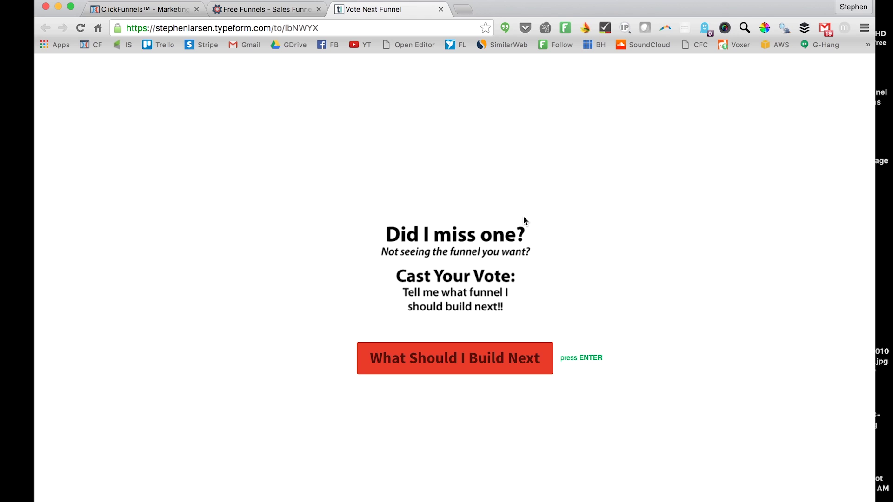
Start the 'What Should I Build Next' vote form, then close its Typeform tab
left_click(416, 368)
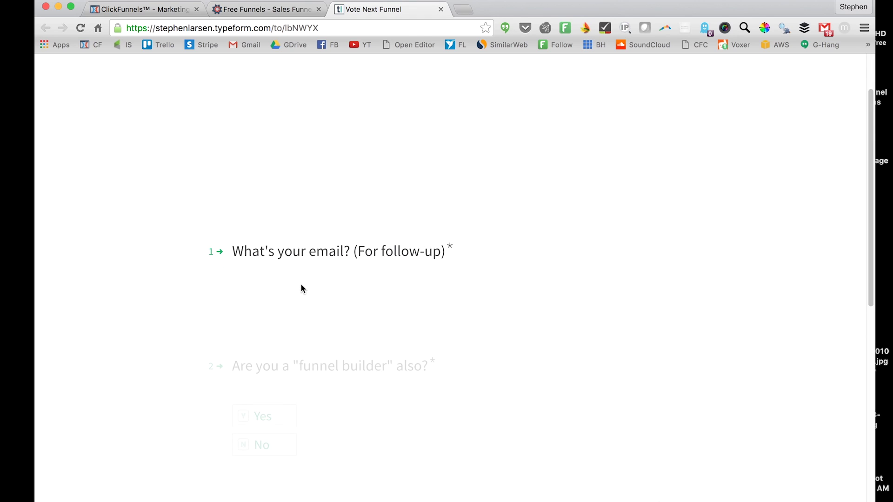
scroll(299, 284, "down", 3)
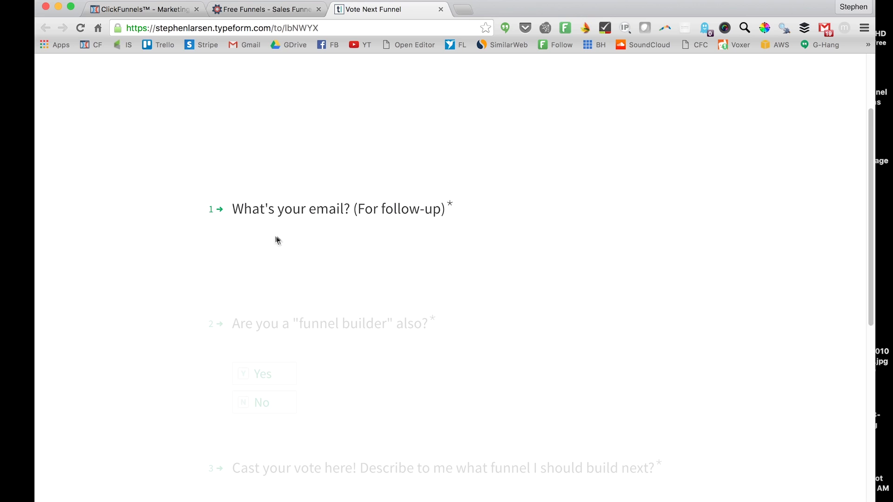
scroll(297, 243, "down", 2)
scroll(302, 242, "up", 2)
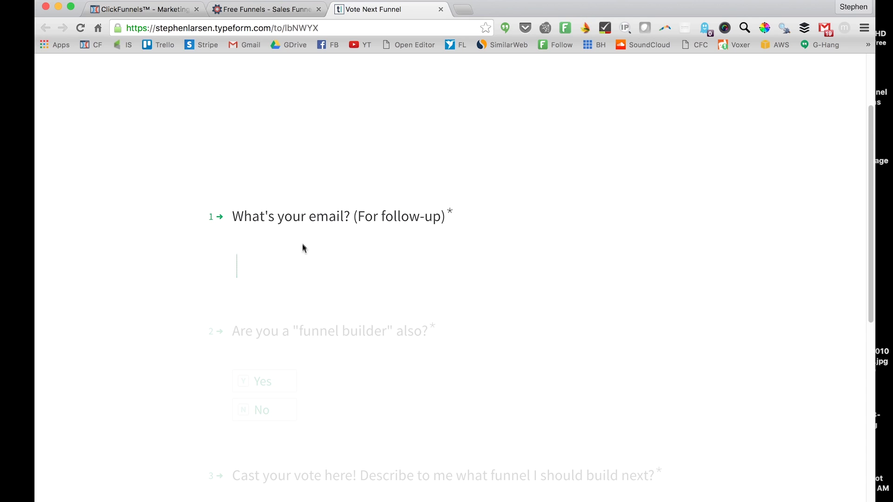
scroll(304, 270, "down", 3)
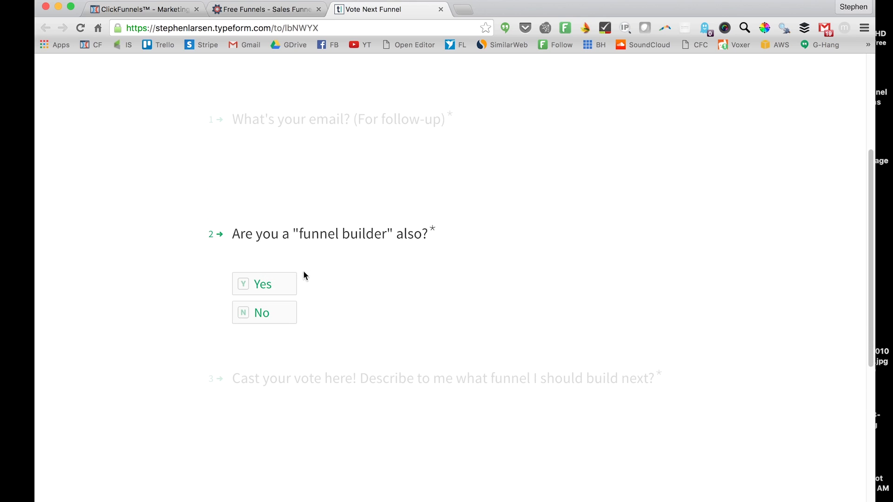
scroll(278, 309, "down", 3)
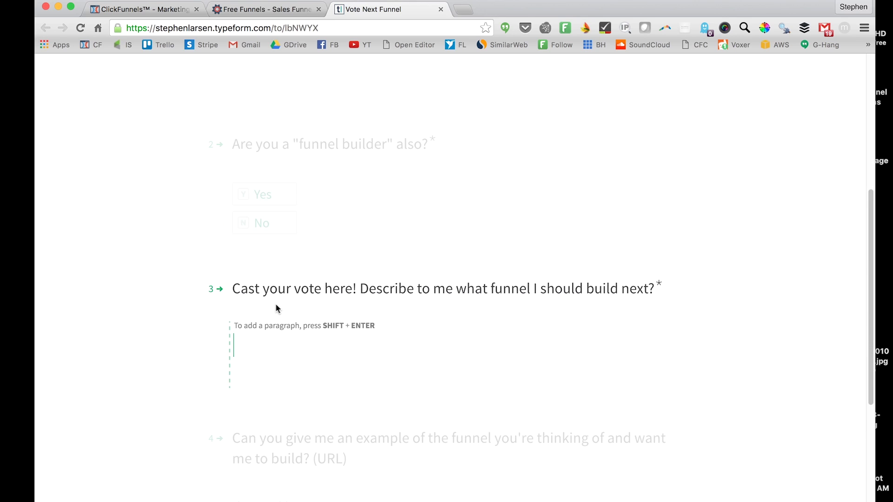
scroll(281, 316, "down", 2)
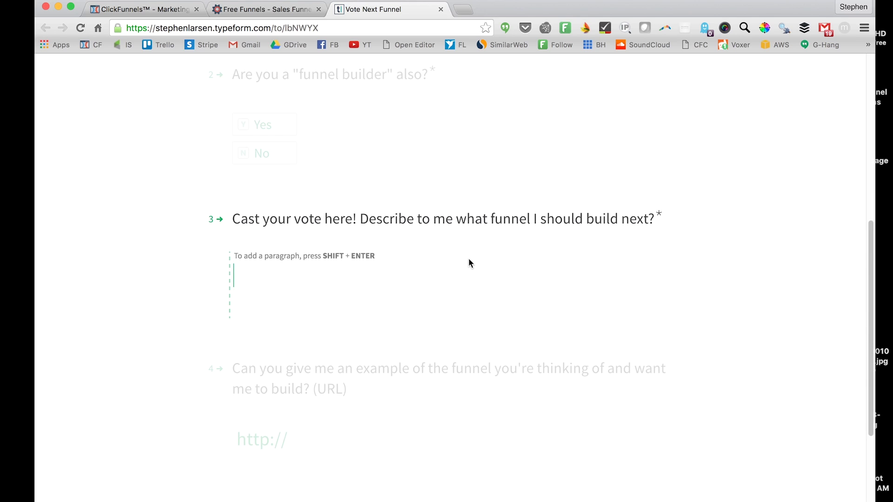
scroll(521, 227, "down", 1)
scroll(522, 228, "down", 2)
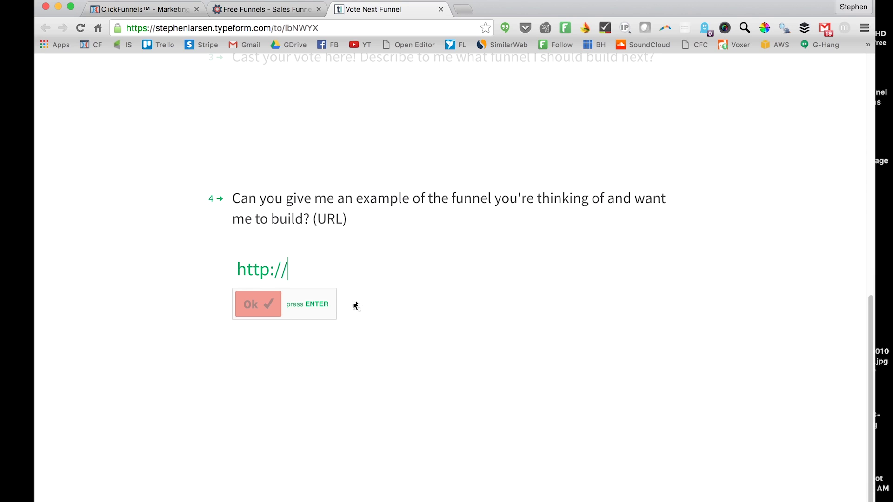
left_click(440, 9)
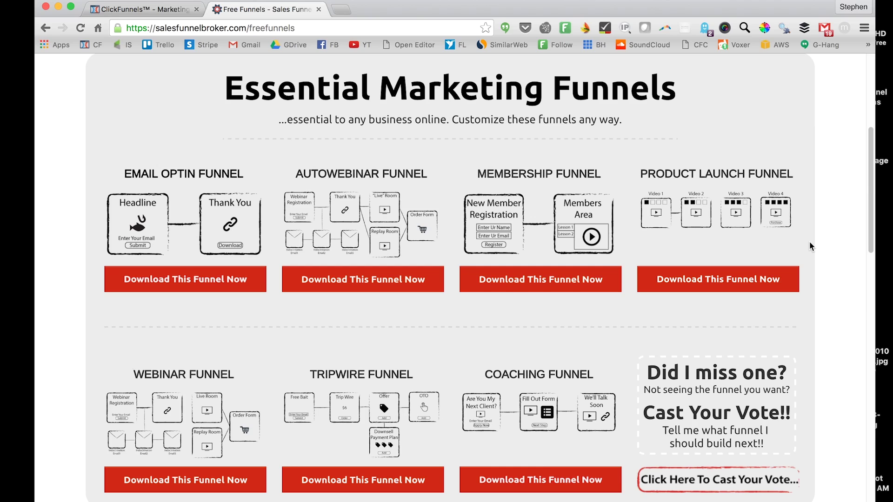
scroll(809, 241, "up", 1)
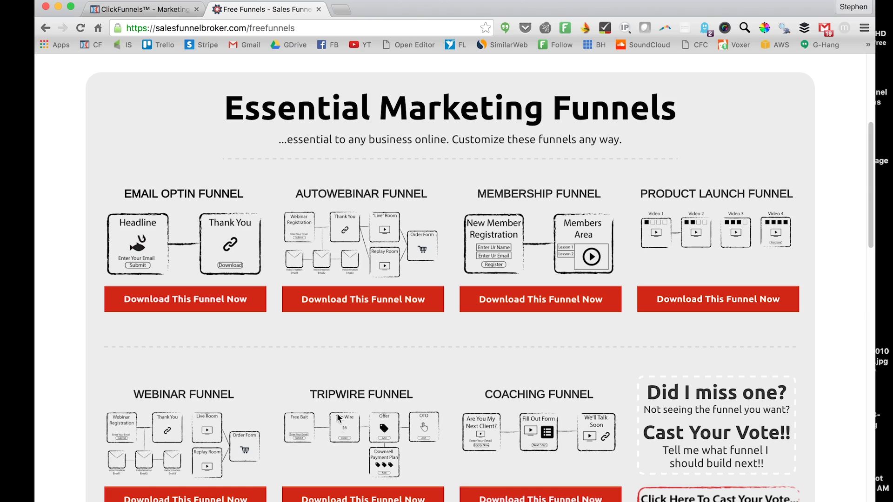
scroll(627, 347, "up", 2)
scroll(628, 348, "up", 3)
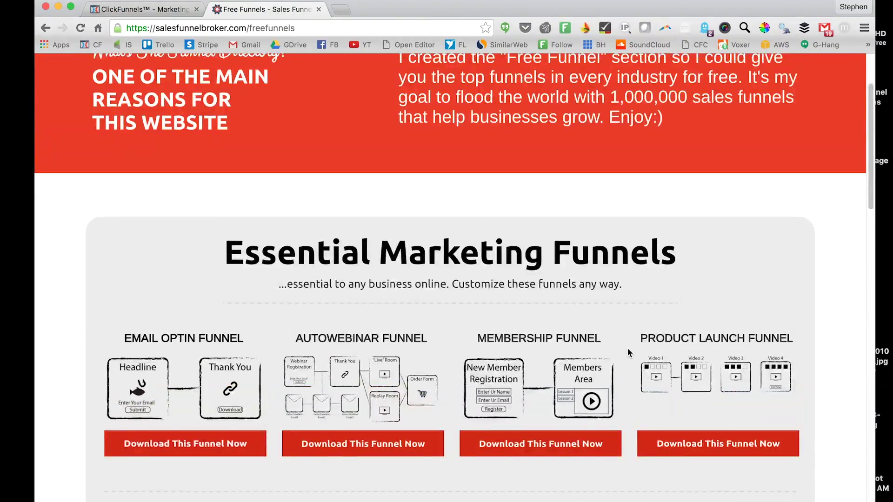
scroll(628, 349, "up", 3)
scroll(629, 350, "down", 4)
scroll(745, 362, "down", 3)
scroll(743, 362, "down", 2)
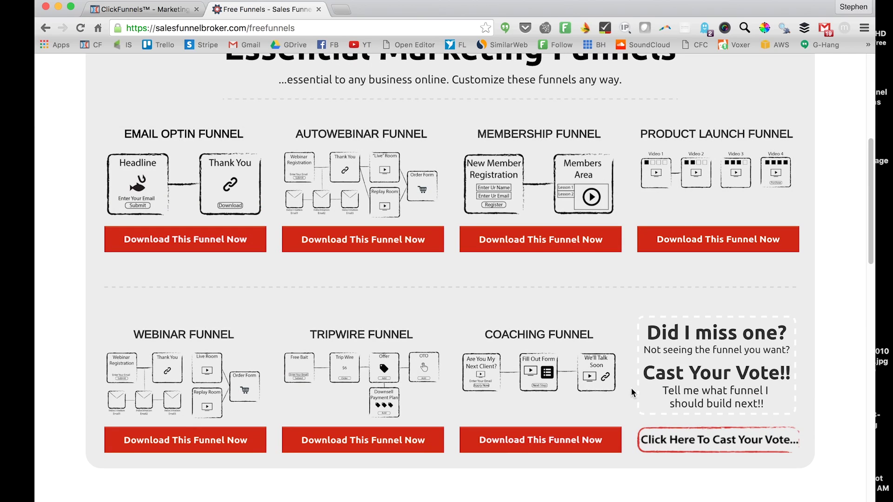
scroll(625, 312, "up", 1)
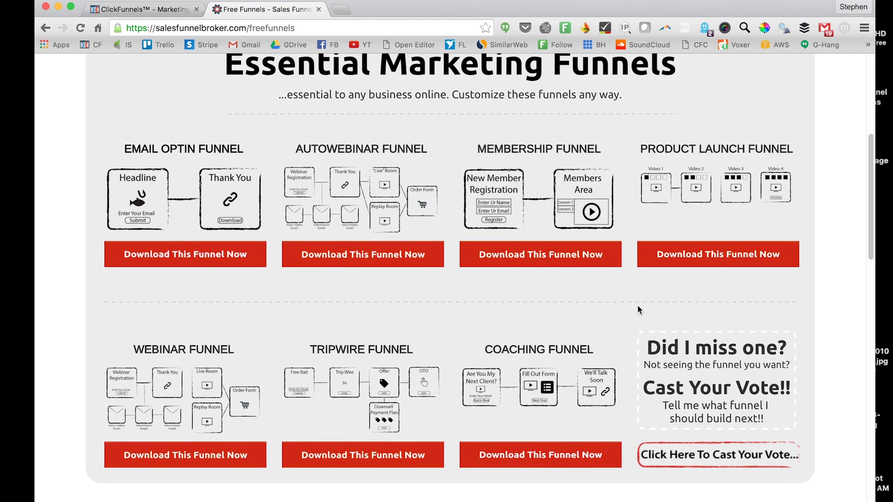
scroll(637, 309, "up", 1)
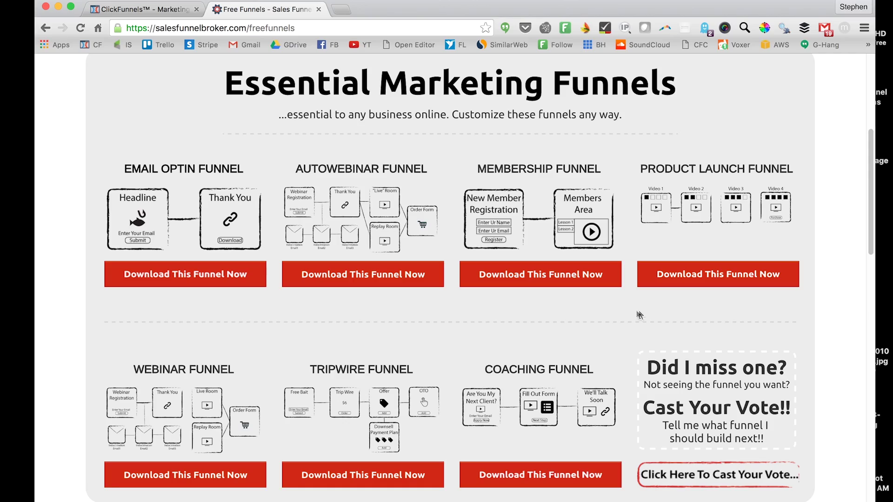
scroll(802, 244, "down", 1)
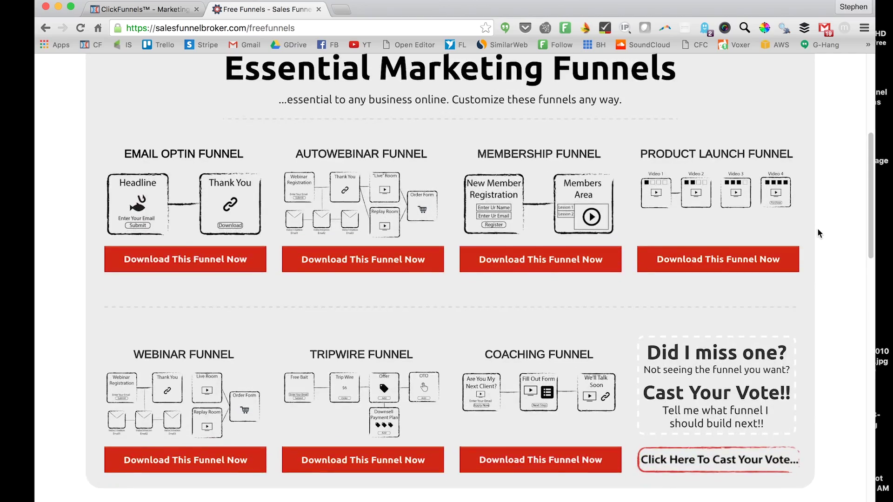
scroll(817, 235, "down", 1)
scroll(818, 234, "up", 1)
scroll(820, 234, "up", 2)
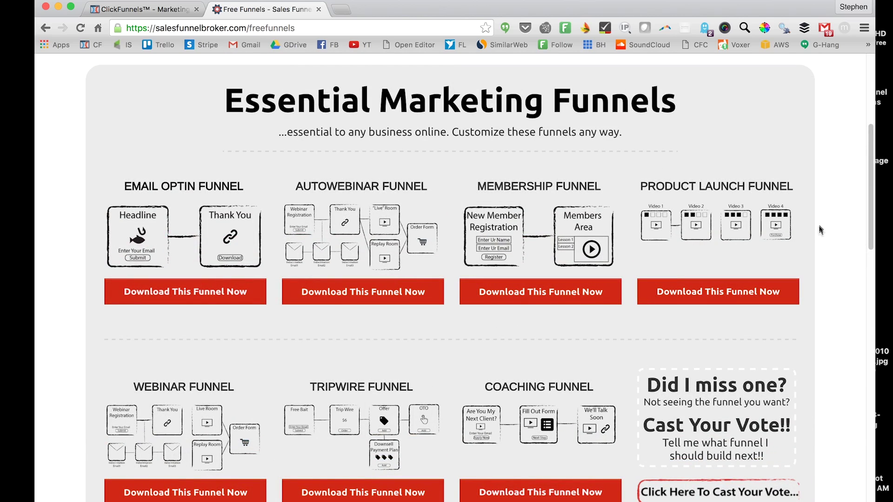